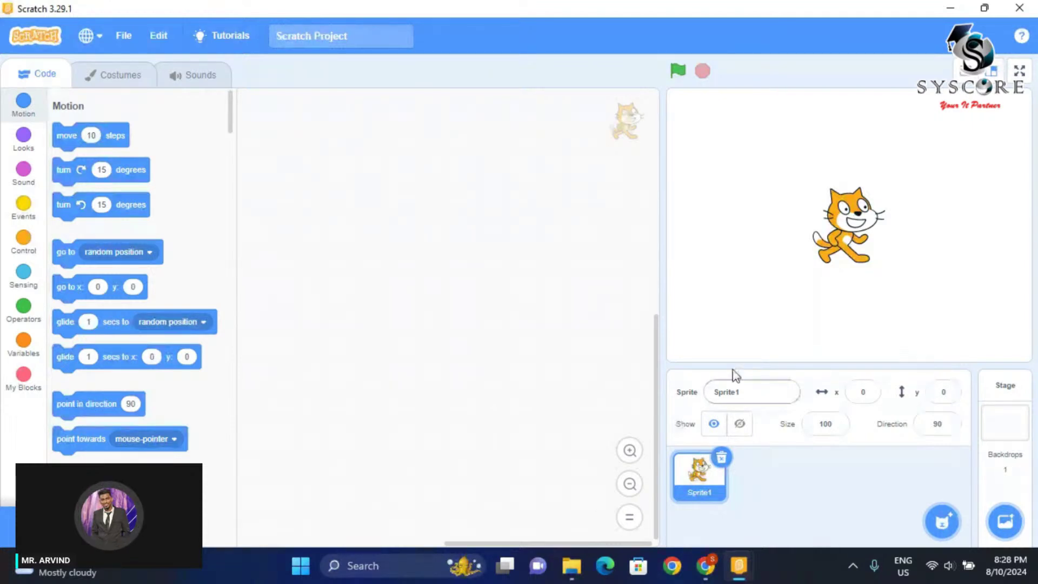
Look at the stage's code area and Sprite1's costumes and sounds, finishing back at Sprite1's code
{"action": "left_click", "coordinate": [1000, 384]}
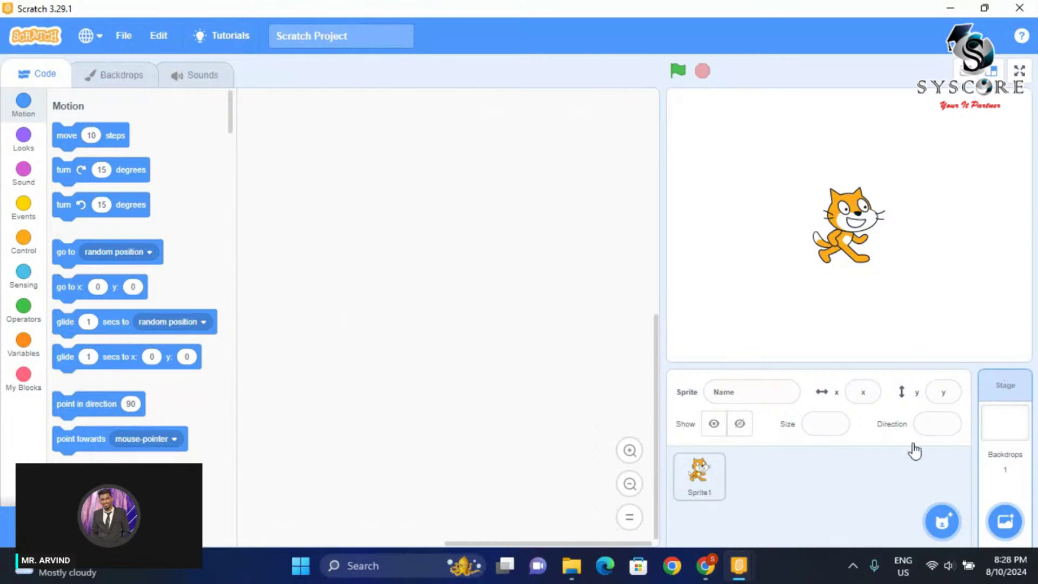
{"action": "left_click", "coordinate": [700, 488]}
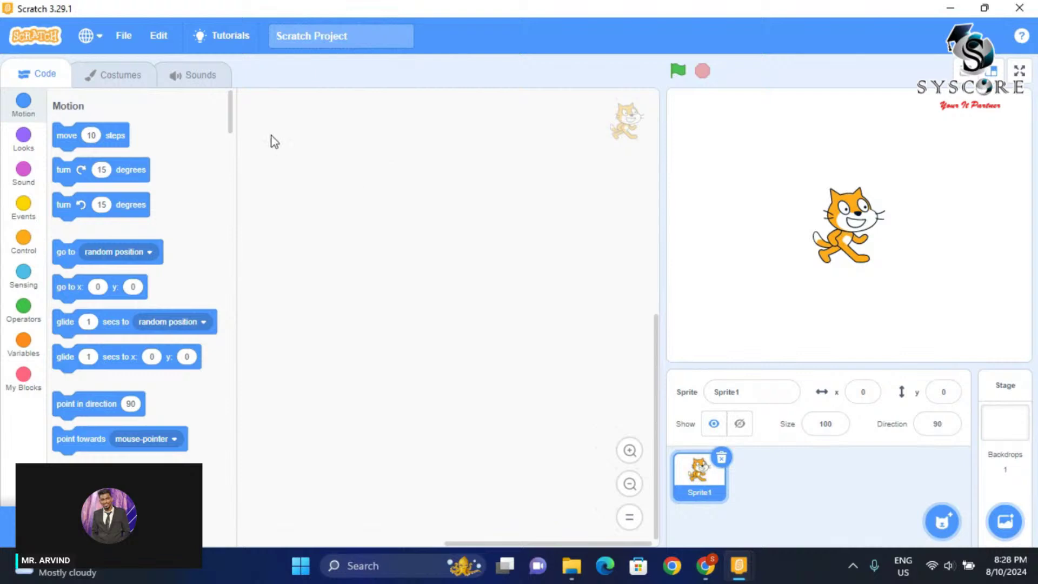
{"action": "left_click", "coordinate": [92, 86]}
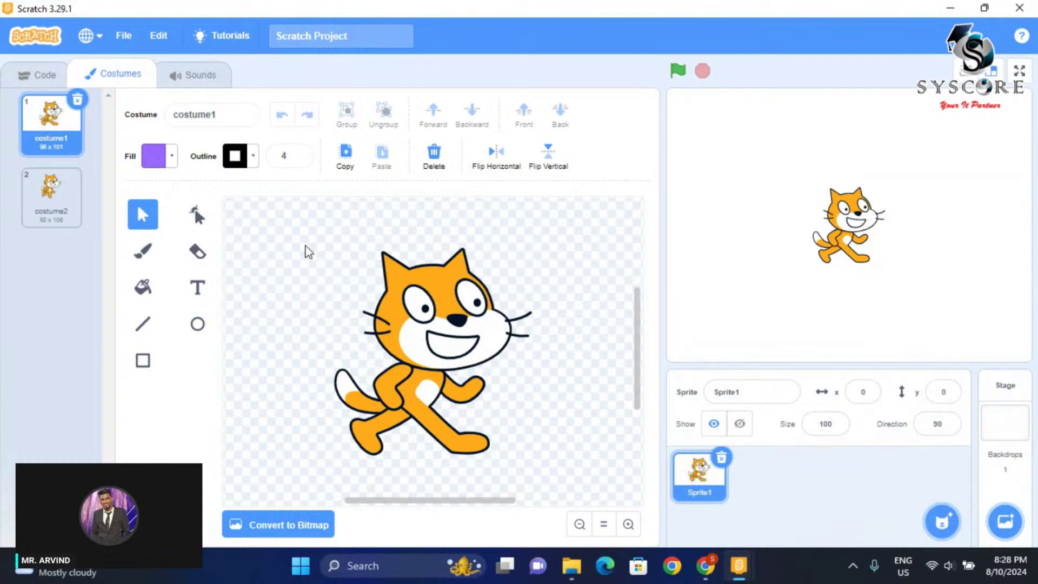
{"action": "left_click", "coordinate": [189, 80]}
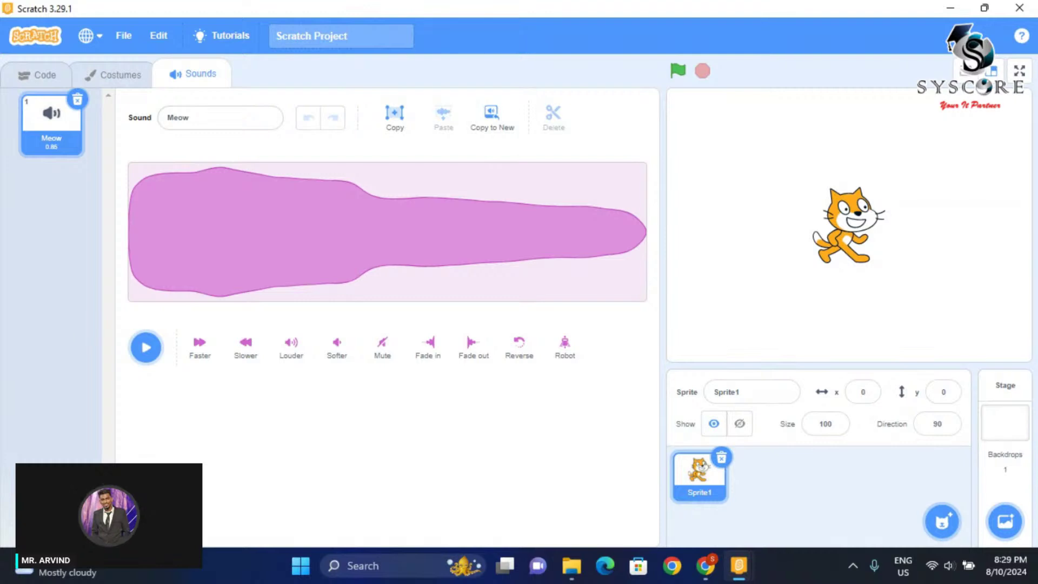
{"action": "left_click", "coordinate": [41, 80]}
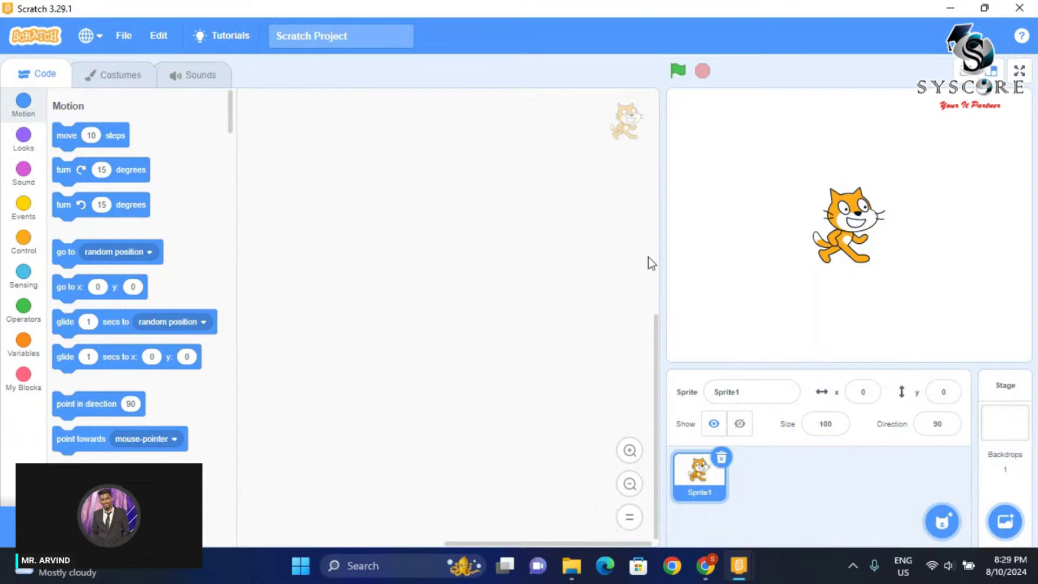
Delete the cat sprite from the project and open the library for choosing a new sprite
{"action": "left_click", "coordinate": [722, 459]}
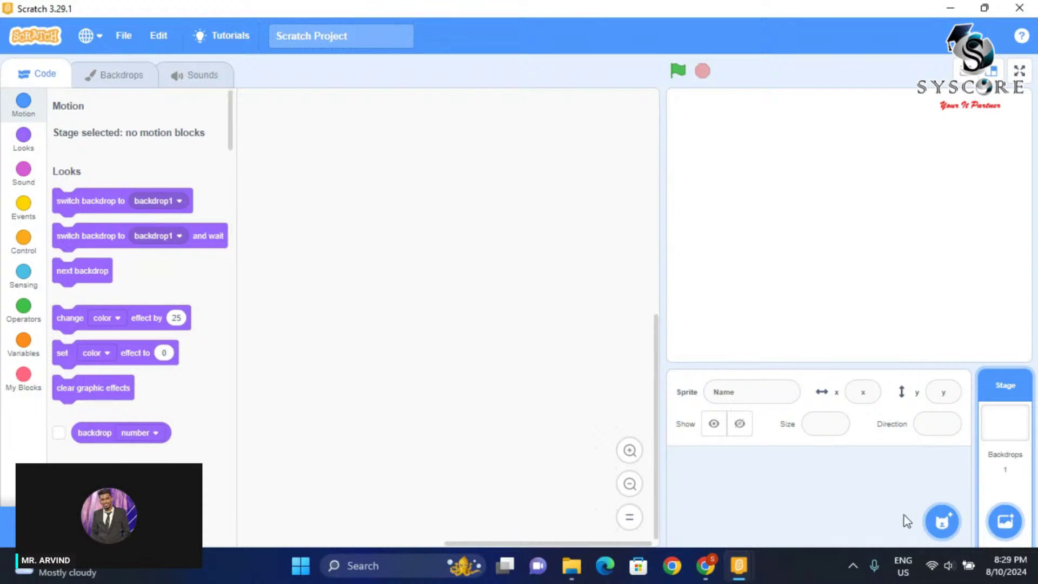
{"action": "mouse_move", "coordinate": [946, 526]}
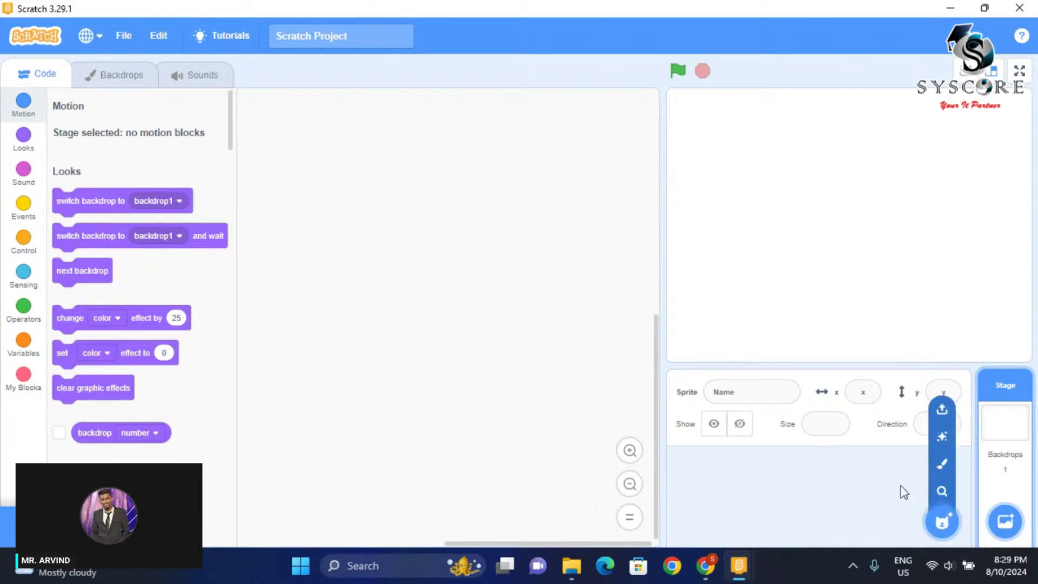
{"action": "left_click", "coordinate": [945, 522]}
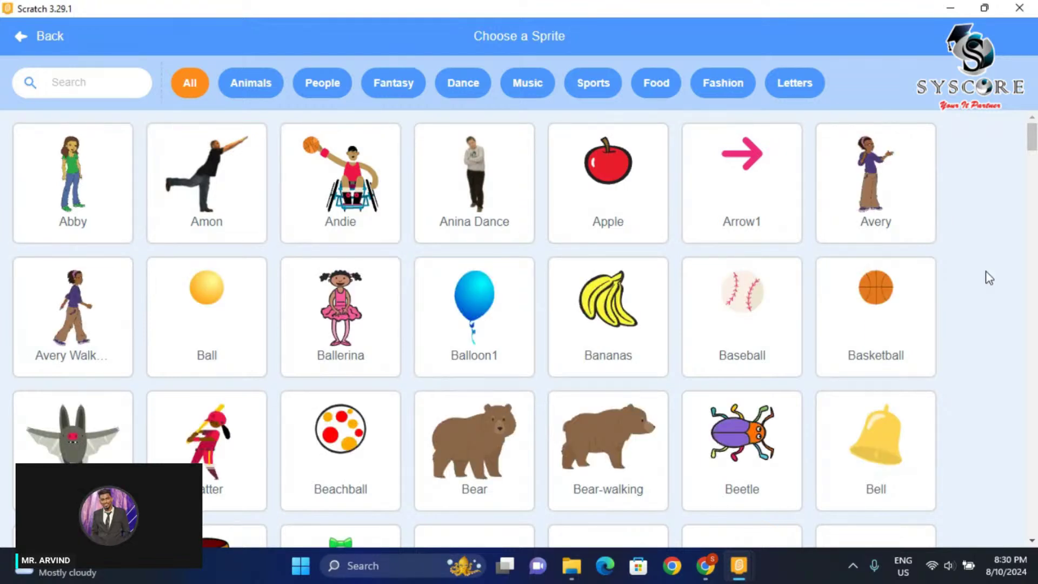
Browse the sprite library down to the sprites beginning with F and G and return to the start of the list
{"action": "scroll", "coordinate": [981, 282], "scroll_direction": "down", "scroll_amount": 10}
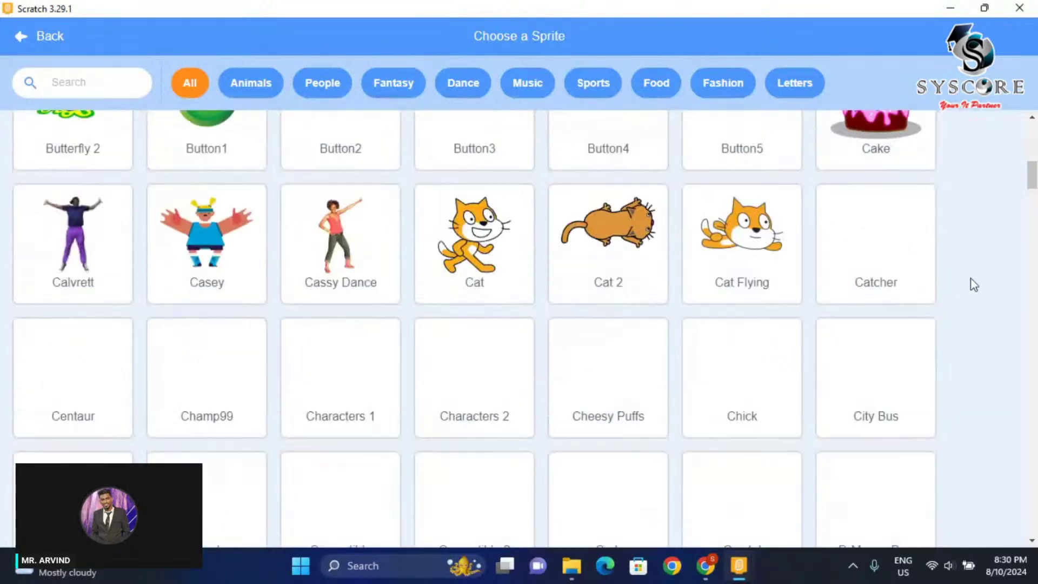
{"action": "scroll", "coordinate": [973, 286], "scroll_direction": "down", "scroll_amount": 2}
{"action": "scroll", "coordinate": [954, 290], "scroll_direction": "down", "scroll_amount": 3}
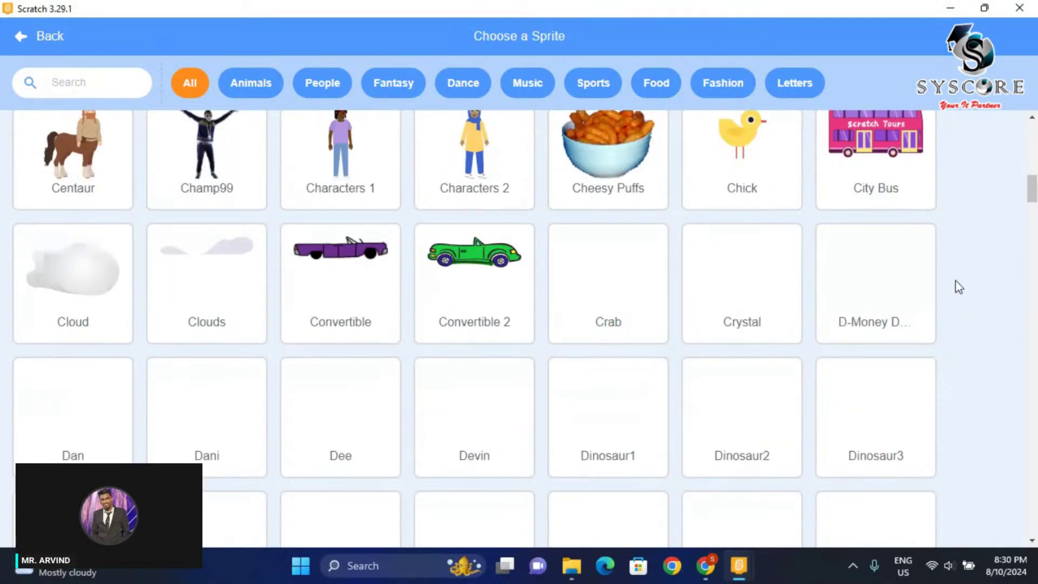
{"action": "scroll", "coordinate": [959, 284], "scroll_direction": "down", "scroll_amount": 3}
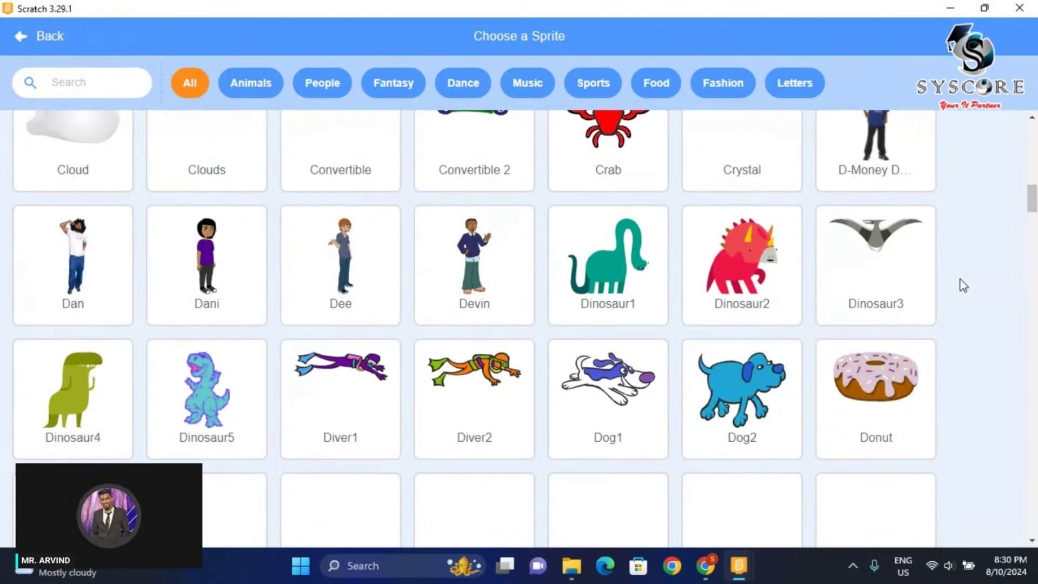
{"action": "scroll", "coordinate": [959, 286], "scroll_direction": "down", "scroll_amount": 10}
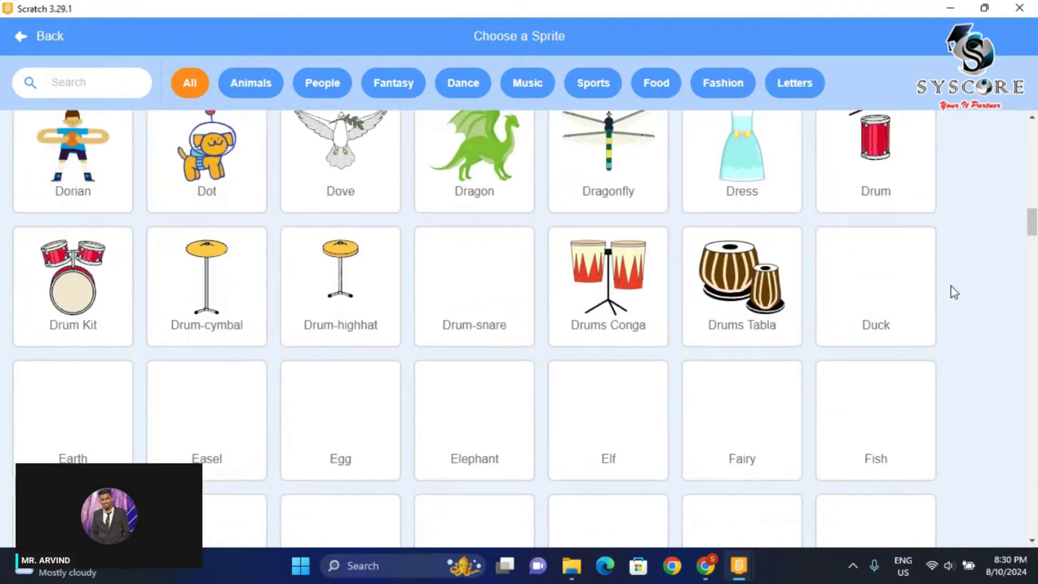
{"action": "scroll", "coordinate": [953, 292], "scroll_direction": "down", "scroll_amount": 3}
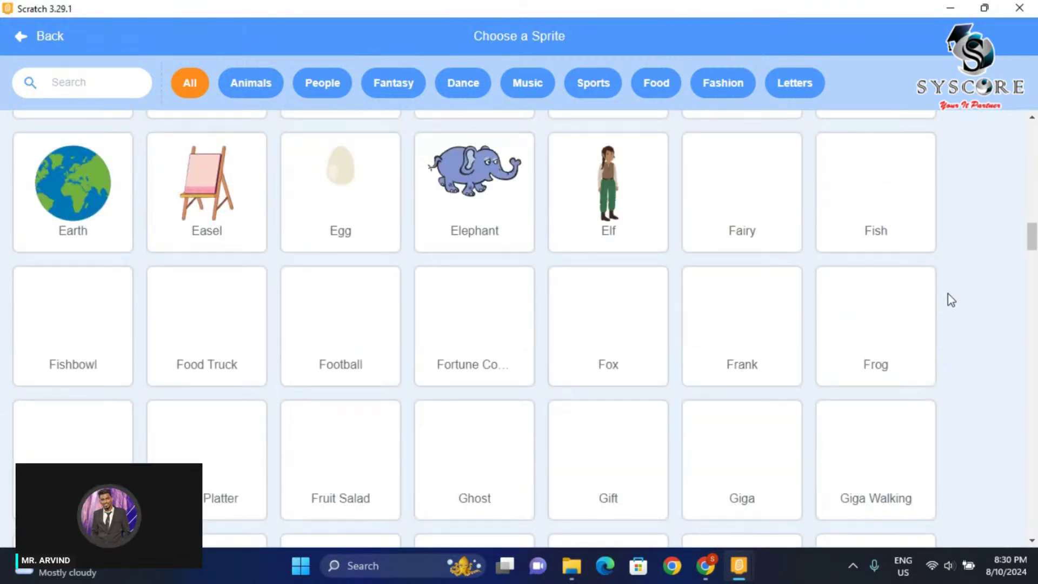
{"action": "scroll", "coordinate": [945, 297], "scroll_direction": "up", "scroll_amount": 12}
{"action": "scroll", "coordinate": [944, 298], "scroll_direction": "up", "scroll_amount": 7}
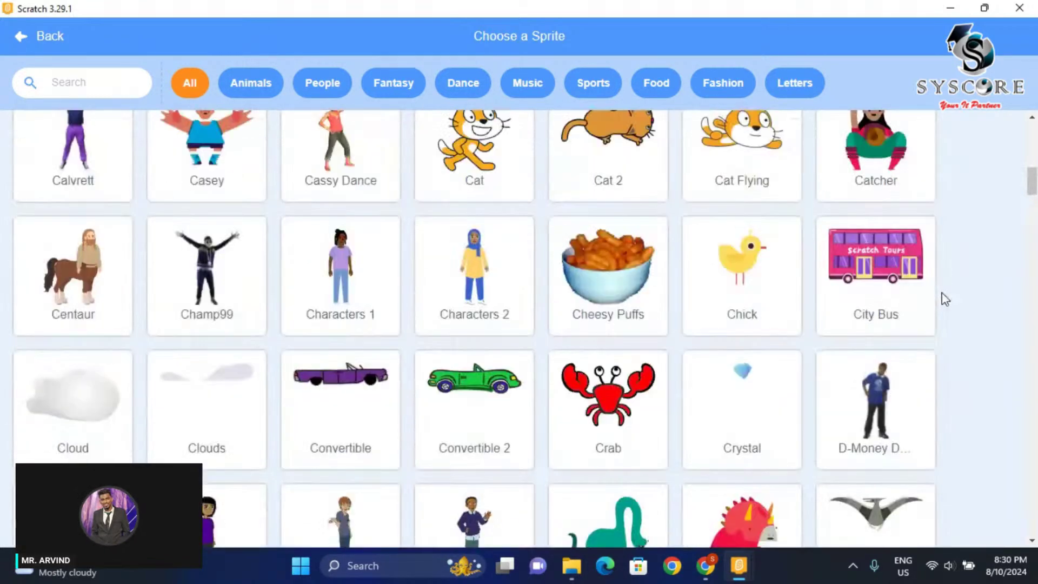
{"action": "scroll", "coordinate": [945, 299], "scroll_direction": "up", "scroll_amount": 15}
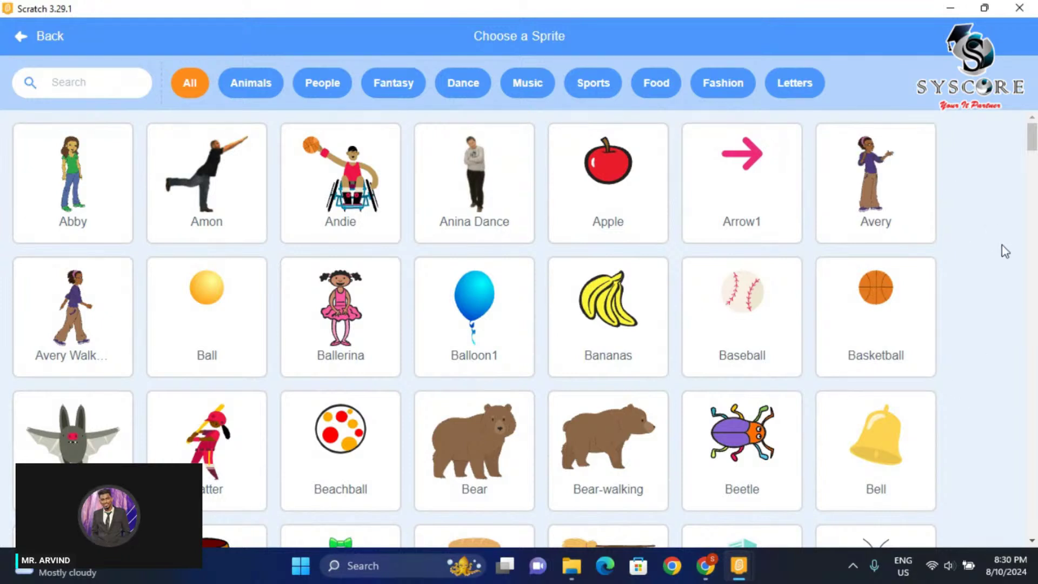
Add the Dani sprite from the library and move it towards the stage centre, to about x 10, y -15
{"action": "scroll", "coordinate": [1003, 241], "scroll_direction": "down", "scroll_amount": 3}
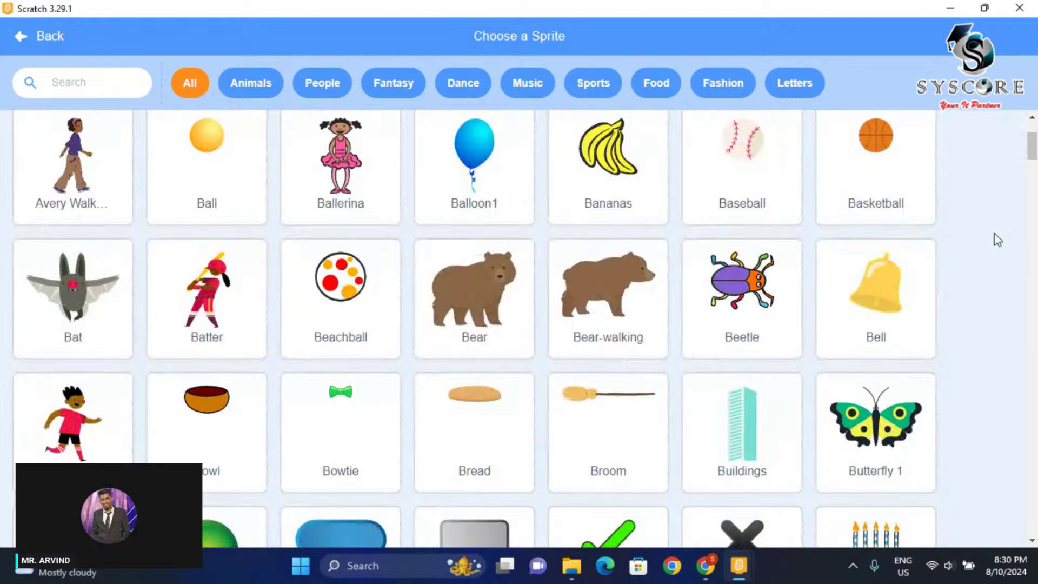
{"action": "scroll", "coordinate": [997, 240], "scroll_direction": "down", "scroll_amount": 15}
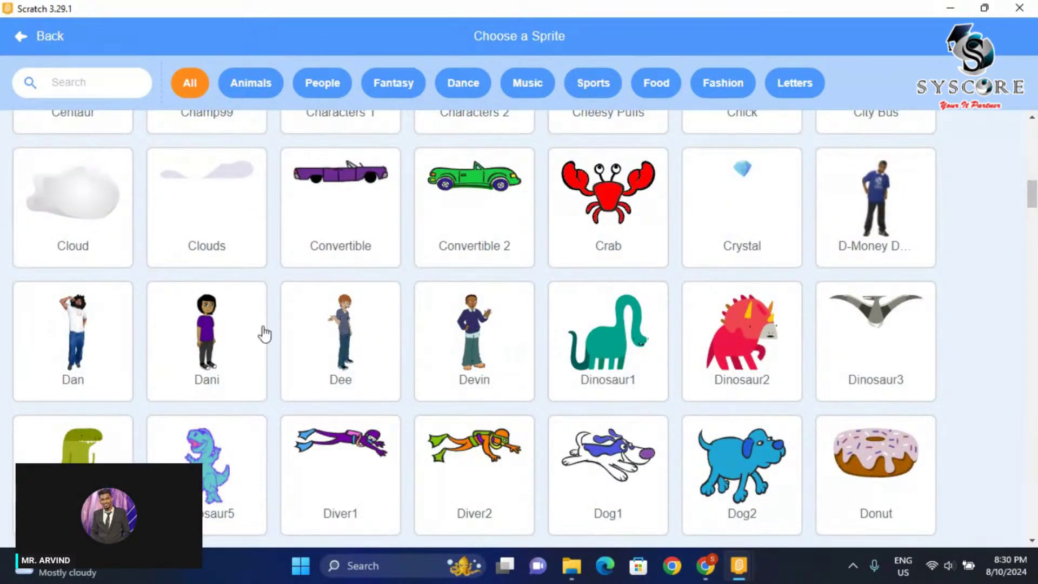
{"action": "left_click", "coordinate": [197, 339]}
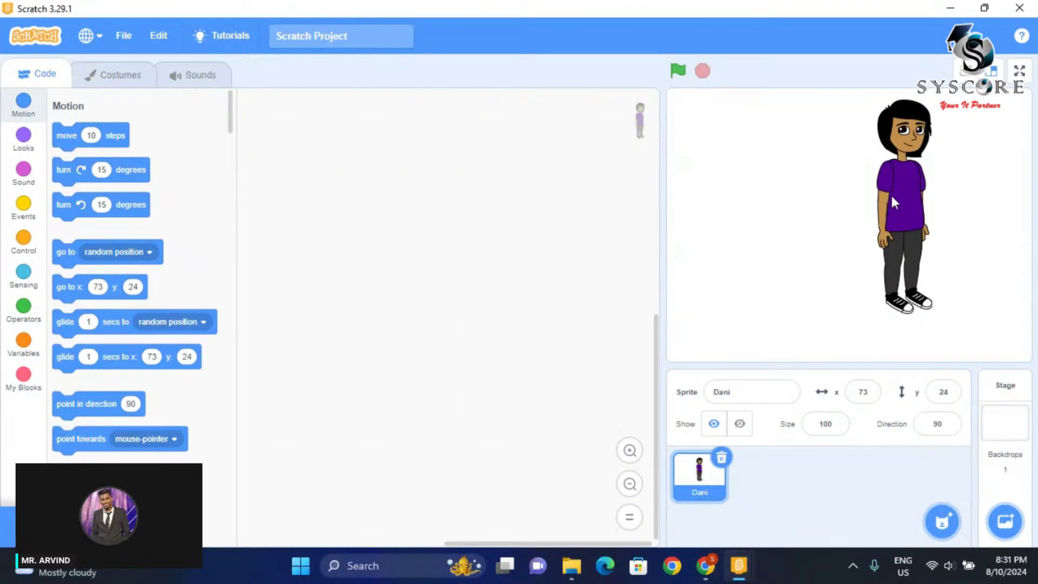
{"action": "left_click_drag", "start_coordinate": [908, 187], "coordinate": [863, 193]}
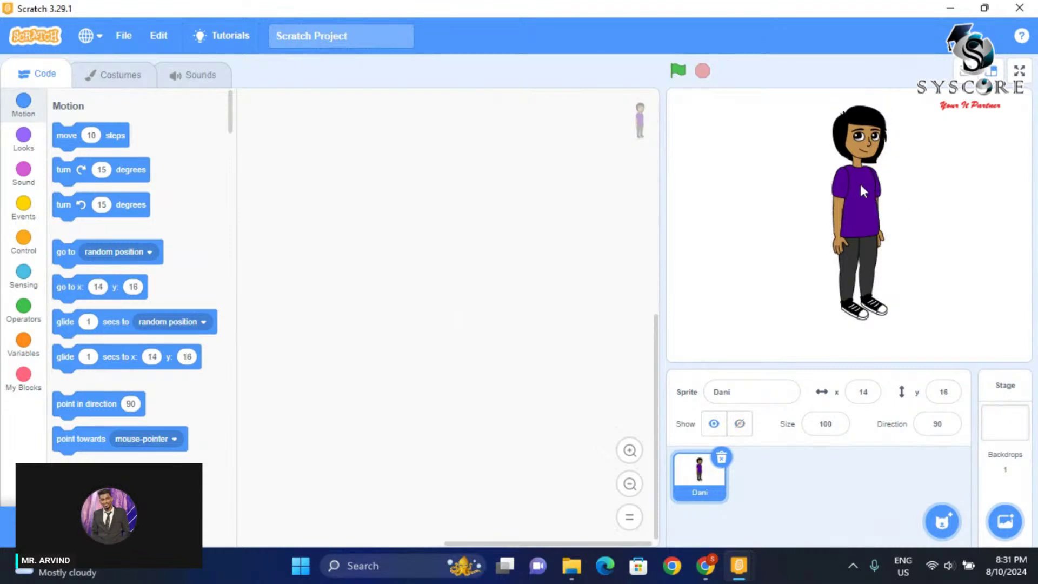
{"action": "left_click_drag", "start_coordinate": [860, 185], "coordinate": [857, 215]}
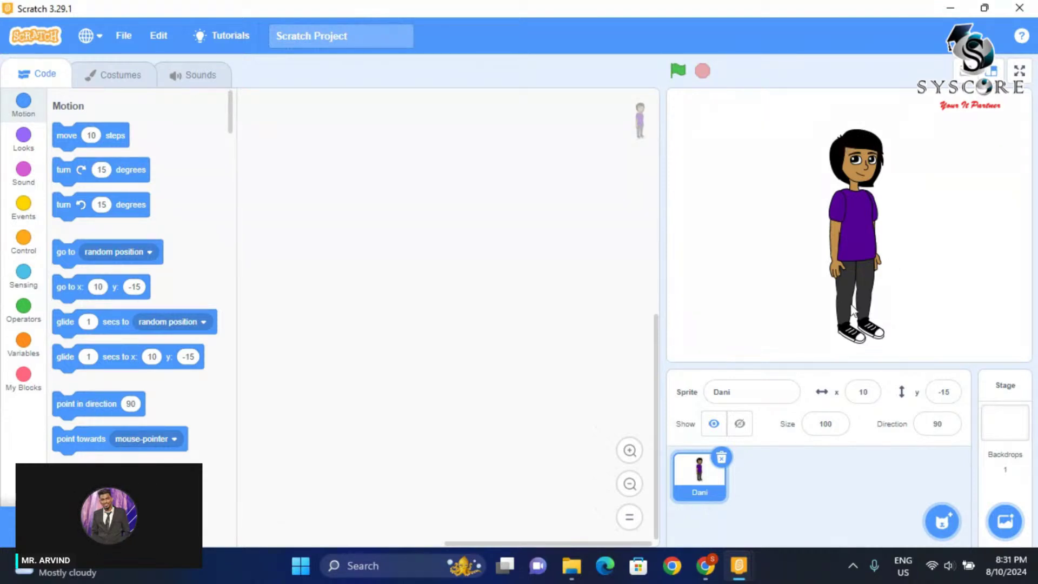
Set the Dani sprite's size to 50 and shift it slightly on the stage to about x 3, y -23
{"action": "left_click", "coordinate": [838, 422]}
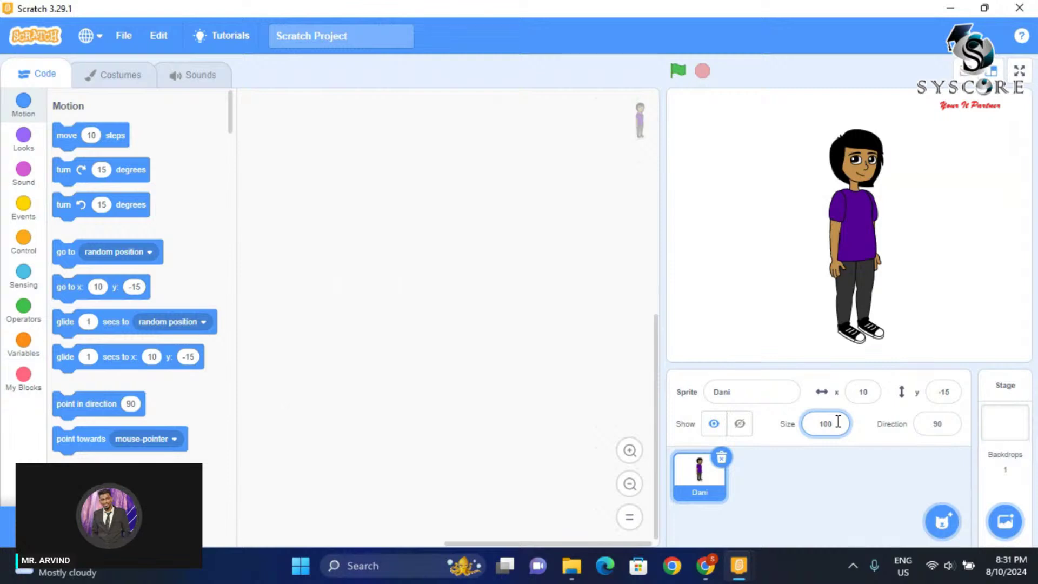
{"action": "key", "text": "BackSpace"}
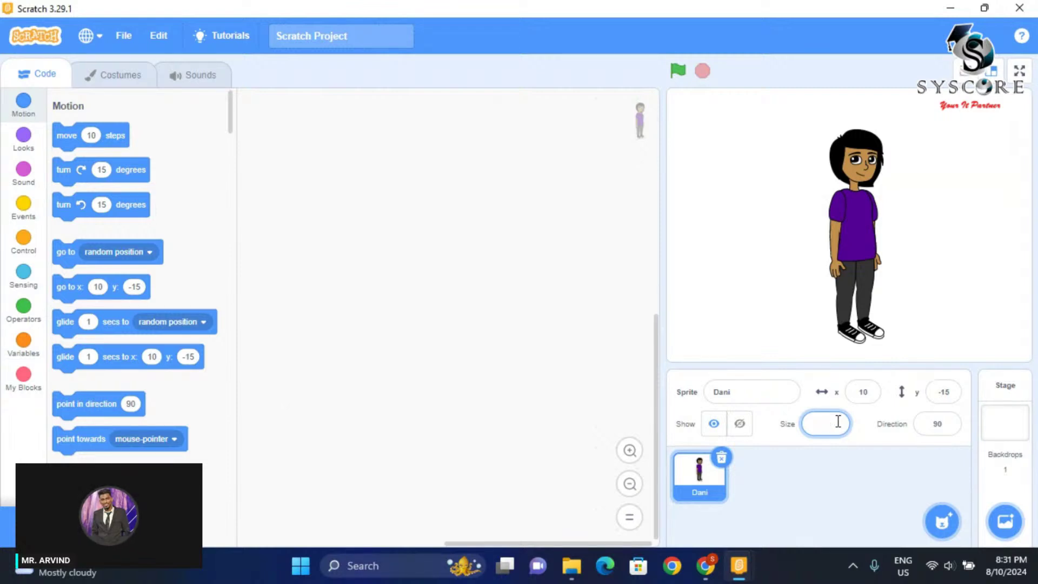
{"action": "type", "text": "50"}
{"action": "key", "text": "Return"}
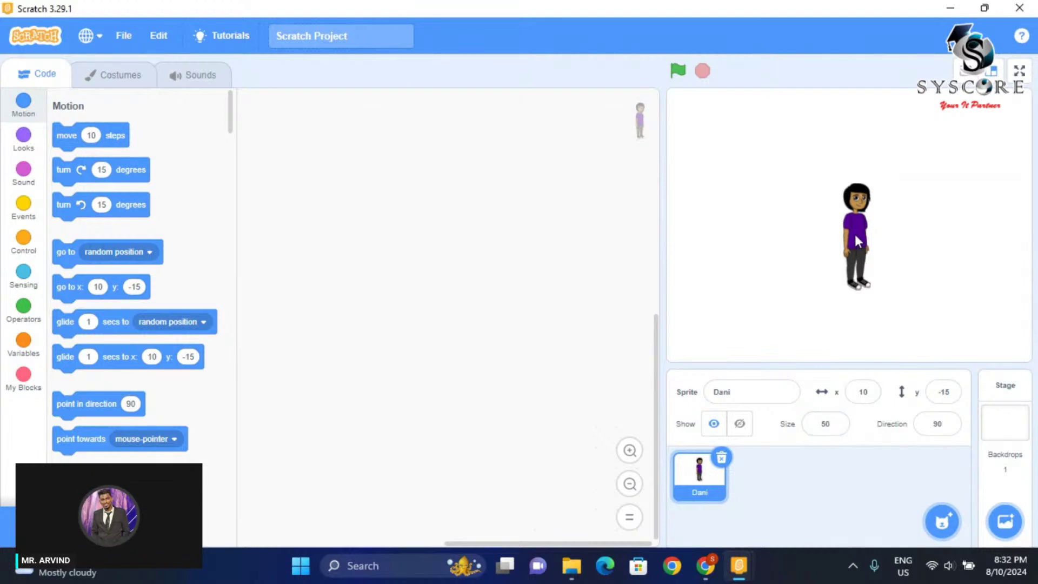
{"action": "left_click_drag", "start_coordinate": [855, 237], "coordinate": [849, 243]}
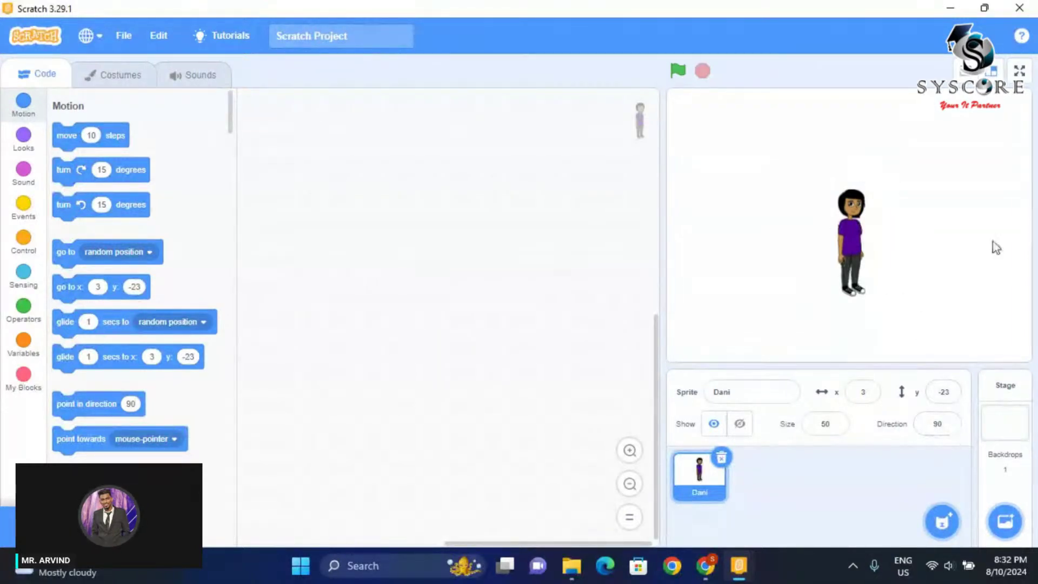
Rotate the Dani sprite to direction 75 with the direction dial, and set its direction back to 90
{"action": "left_click", "coordinate": [950, 425]}
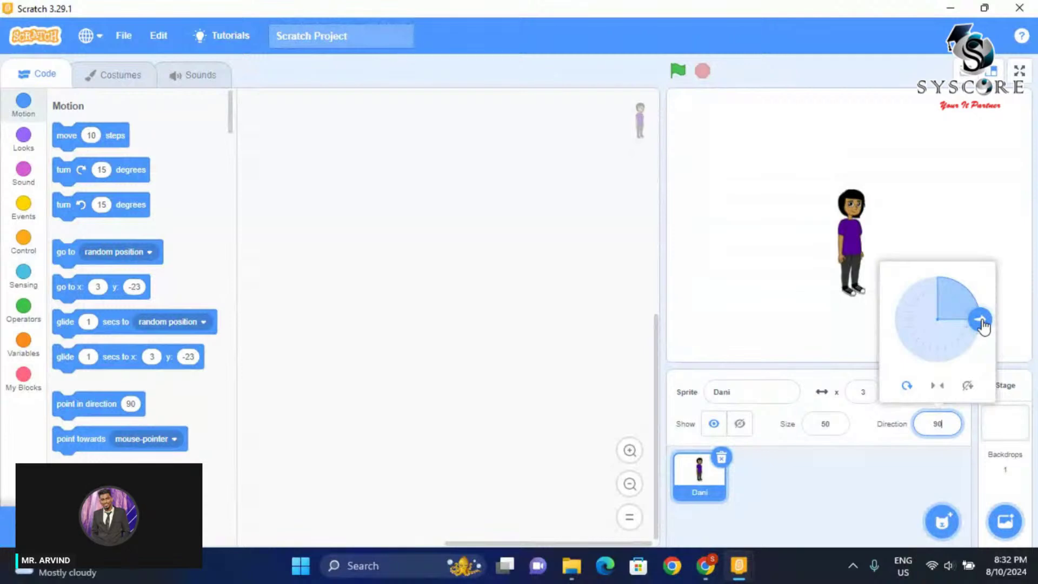
{"action": "mouse_move", "coordinate": [983, 327]}
{"action": "left_mouse_down"}
{"action": "mouse_move", "coordinate": [978, 357]}
{"action": "mouse_move", "coordinate": [940, 374]}
{"action": "mouse_move", "coordinate": [898, 329]}
{"action": "mouse_move", "coordinate": [912, 286]}
{"action": "mouse_move", "coordinate": [955, 297]}
{"action": "mouse_move", "coordinate": [972, 329]}
{"action": "mouse_move", "coordinate": [975, 338]}
{"action": "mouse_move", "coordinate": [932, 366]}
{"action": "mouse_move", "coordinate": [929, 300]}
{"action": "mouse_move", "coordinate": [966, 308]}
{"action": "mouse_move", "coordinate": [969, 327]}
{"action": "left_mouse_up"}
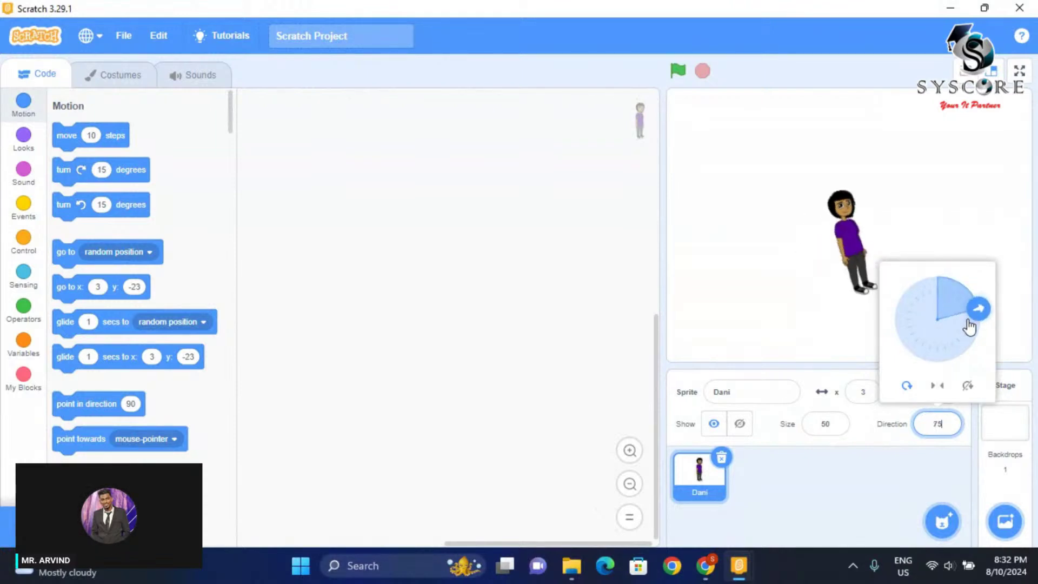
{"action": "double_click", "coordinate": [933, 424]}
{"action": "key", "text": "BackSpace"}
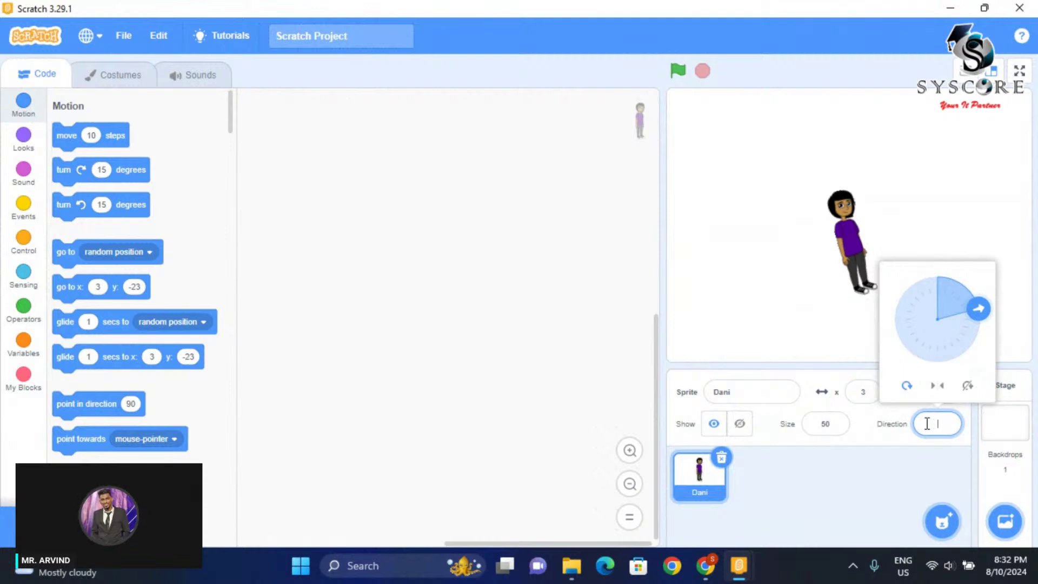
{"action": "type", "text": "90"}
{"action": "key", "text": "Return"}
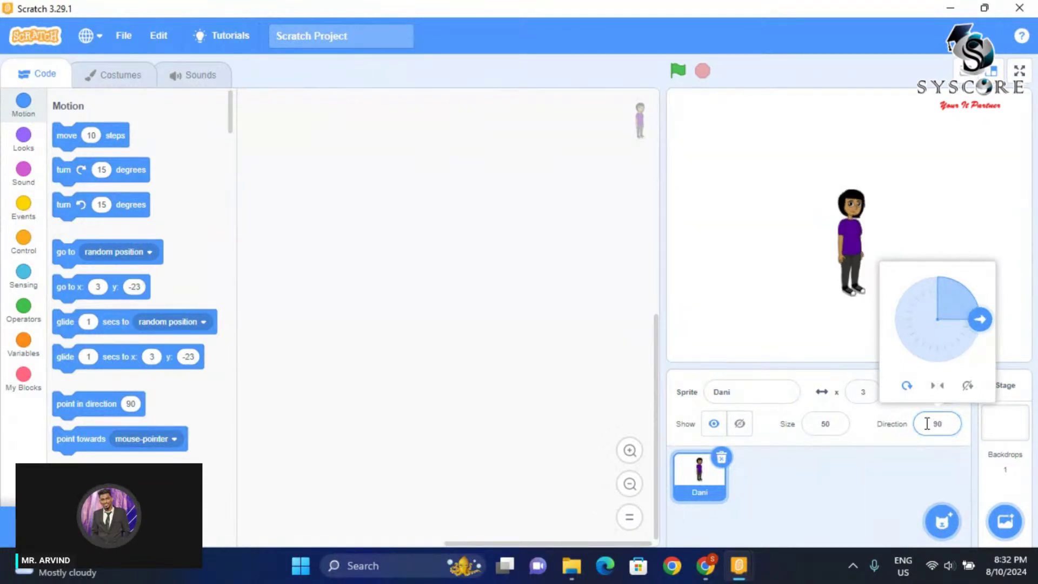
{"action": "left_click", "coordinate": [770, 316]}
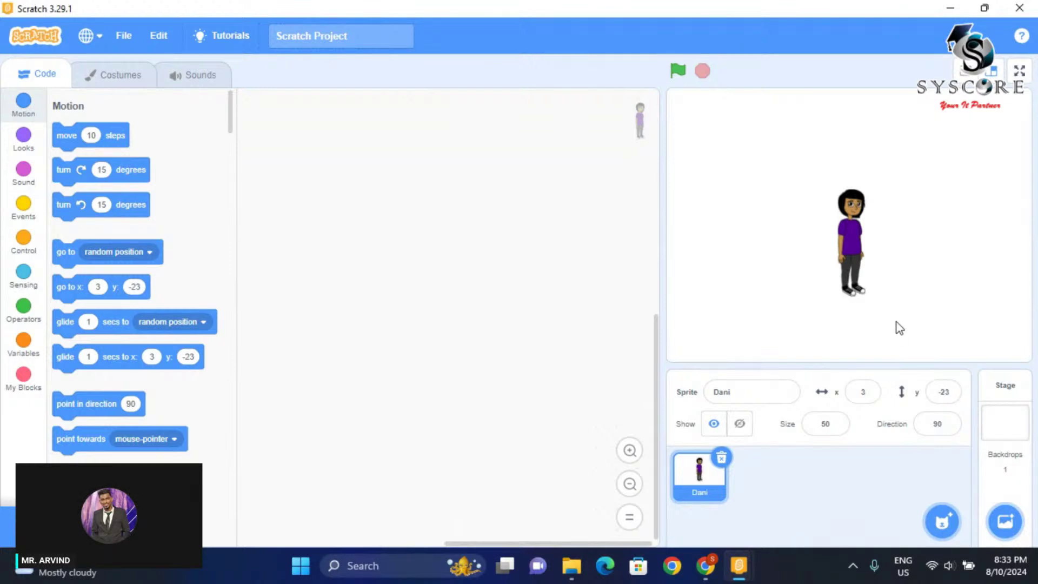
Centre the Dani sprite on the stage by setting its position to x 0 and y 0
{"action": "left_click", "coordinate": [865, 393]}
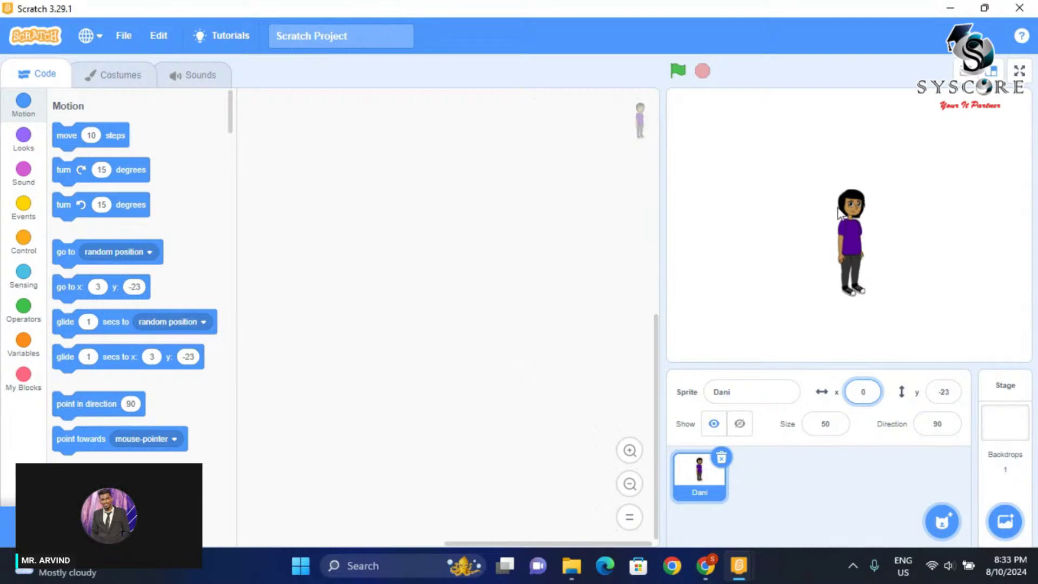
{"action": "left_click", "coordinate": [943, 391]}
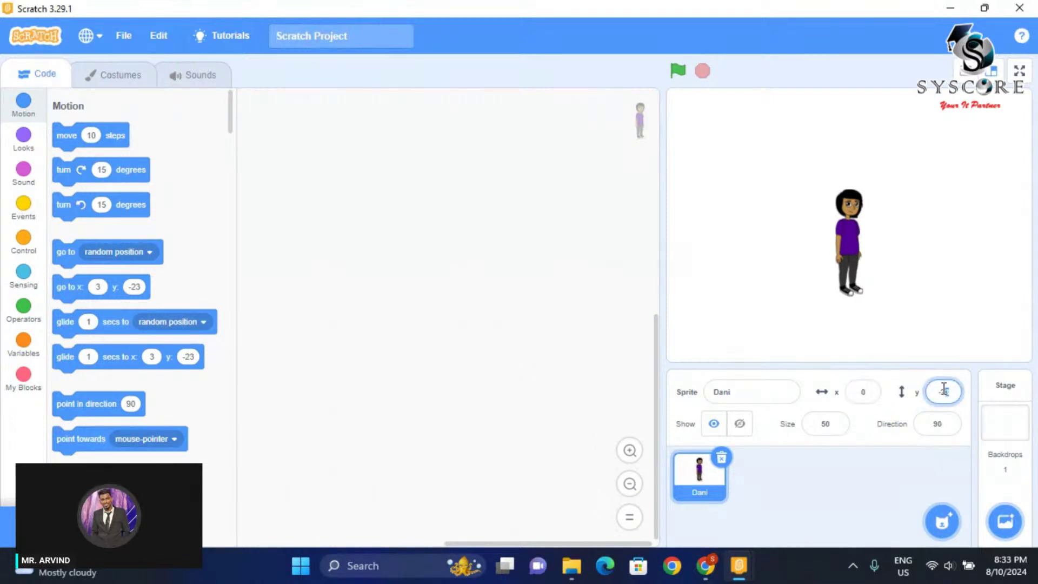
{"action": "left_click_drag", "start_coordinate": [944, 390], "coordinate": [935, 391]}
{"action": "type", "text": "0"}
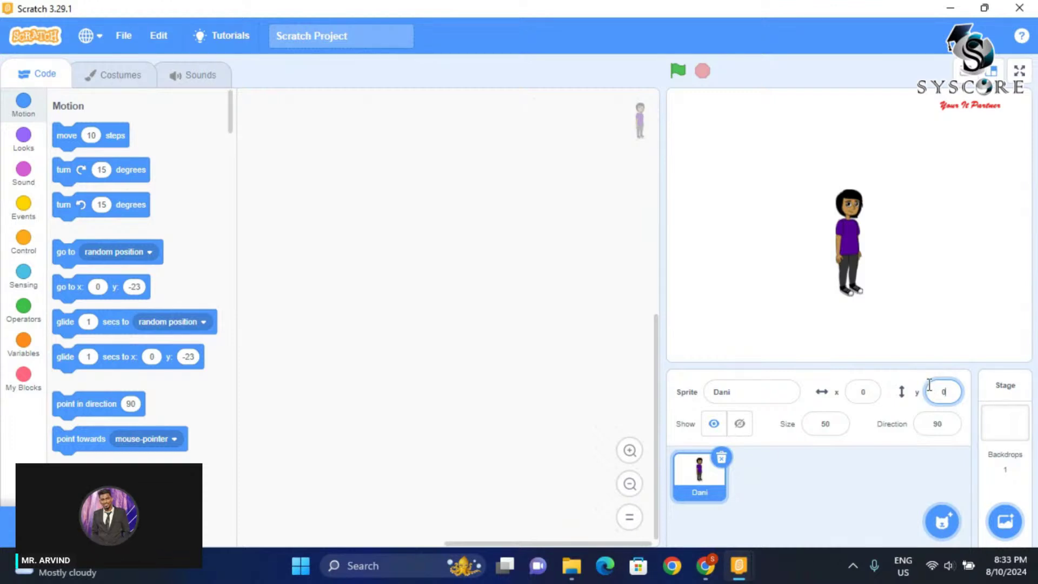
{"action": "left_click", "coordinate": [813, 290]}
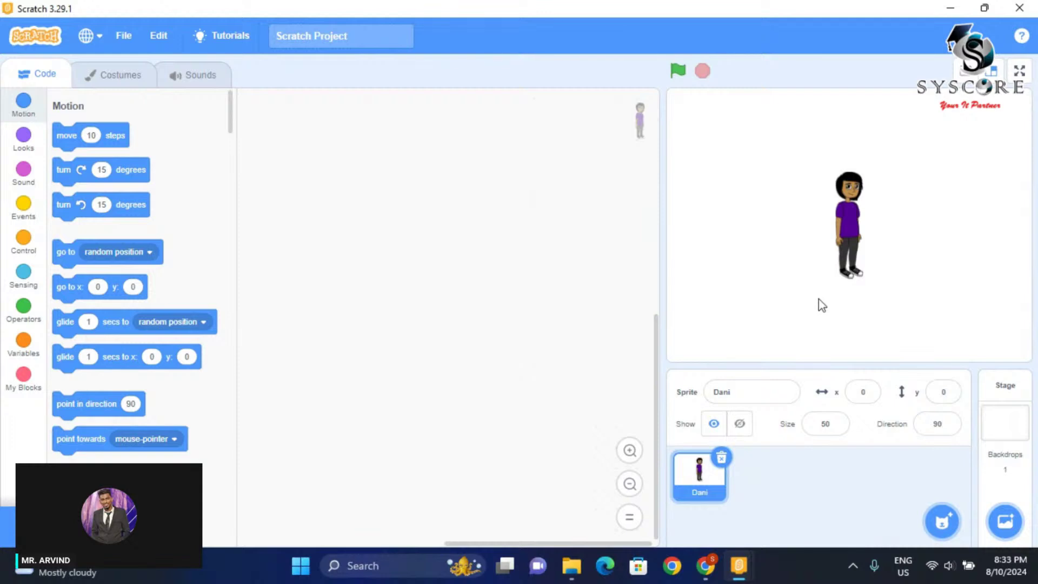
Set the Dani sprite's x position to 20
{"action": "left_click", "coordinate": [849, 393]}
{"action": "left_click", "coordinate": [851, 389]}
{"action": "type", "text": "20"}
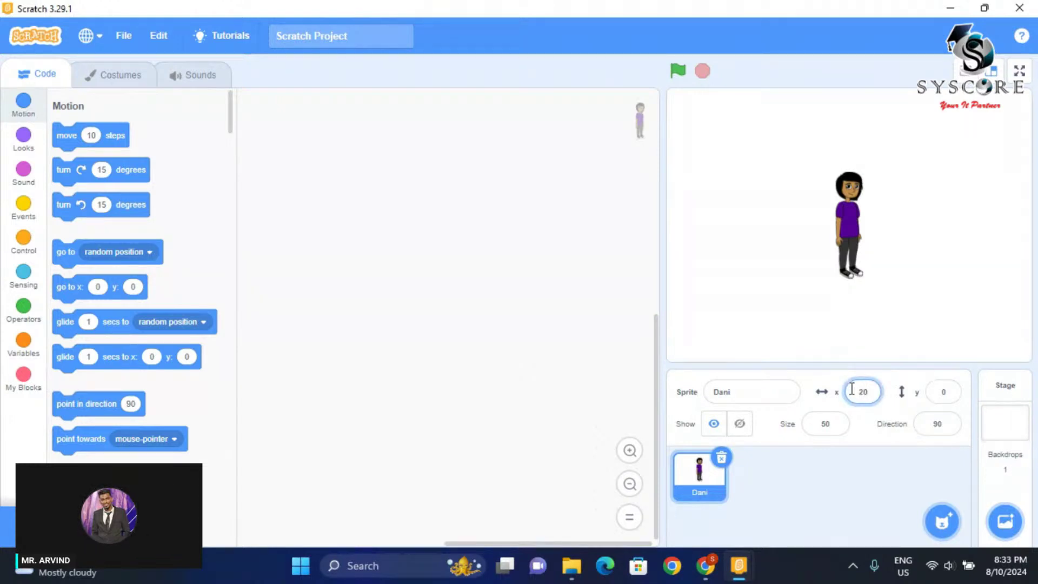
{"action": "key", "text": "Return"}
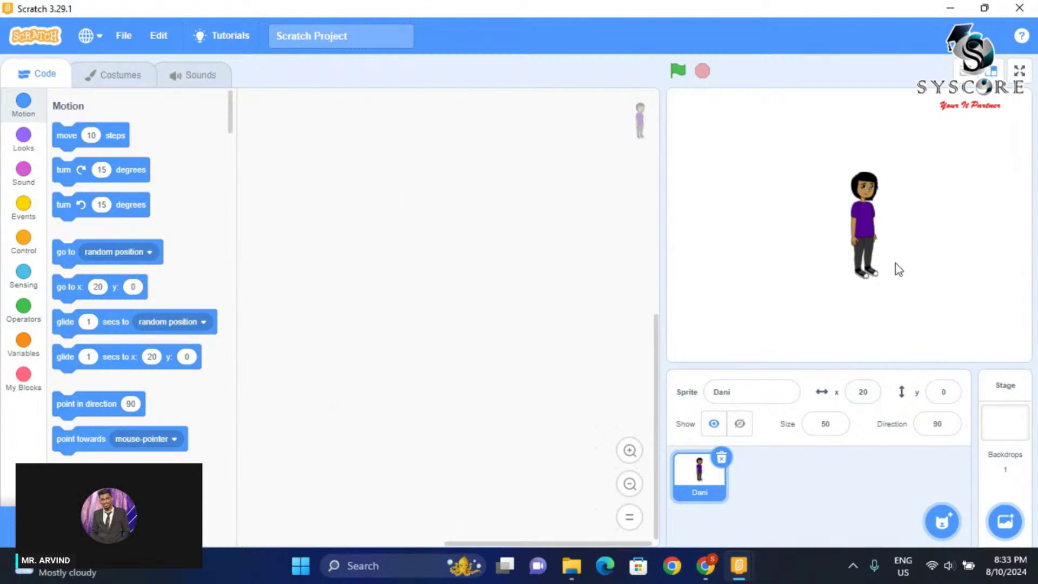
Move the Dani sprite to the left side of the stage, at about x -136, y -54
{"action": "left_click_drag", "start_coordinate": [865, 224], "coordinate": [704, 273]}
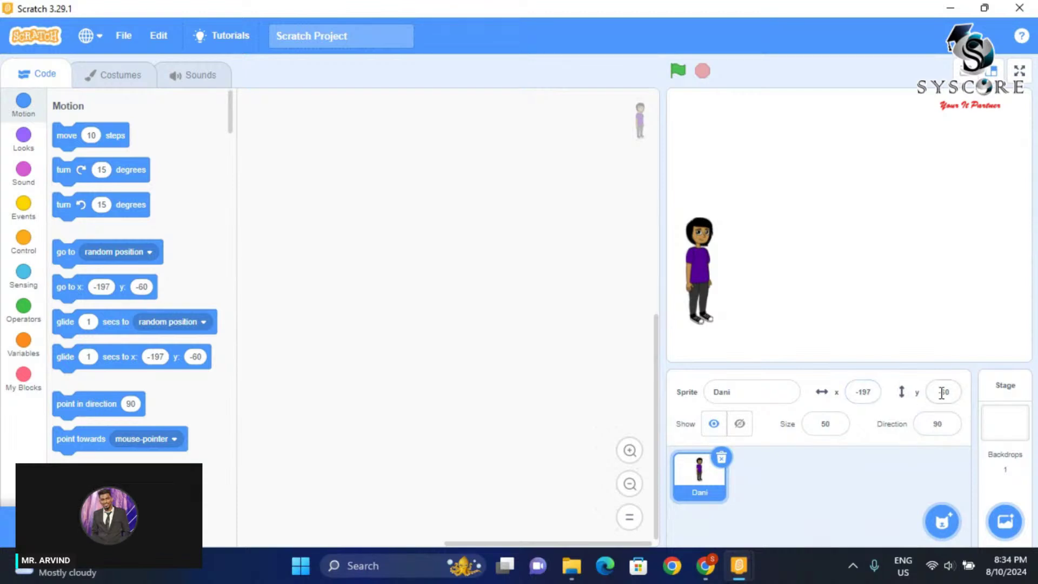
{"action": "left_click", "coordinate": [861, 391]}
{"action": "left_click_drag", "start_coordinate": [697, 270], "coordinate": [742, 266]}
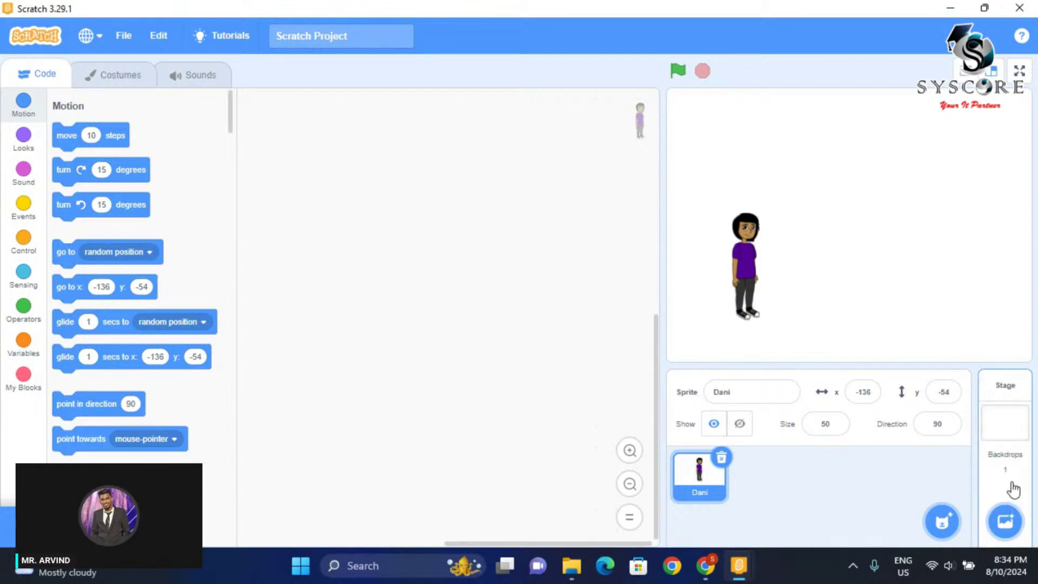
Add the Boardwalk backdrop from the backdrop library to the stage
{"action": "mouse_move", "coordinate": [1020, 524]}
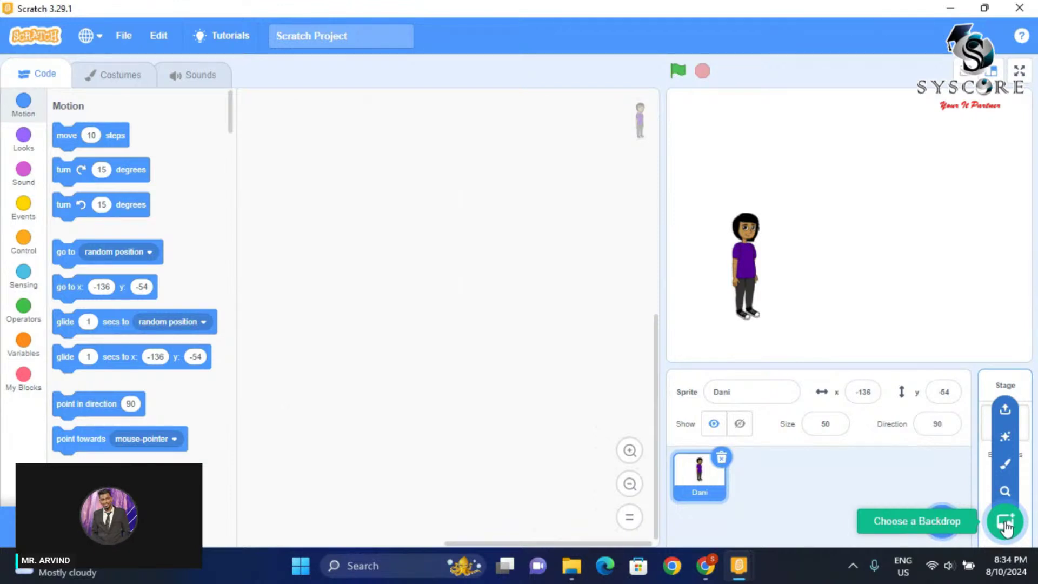
{"action": "left_click", "coordinate": [1006, 527]}
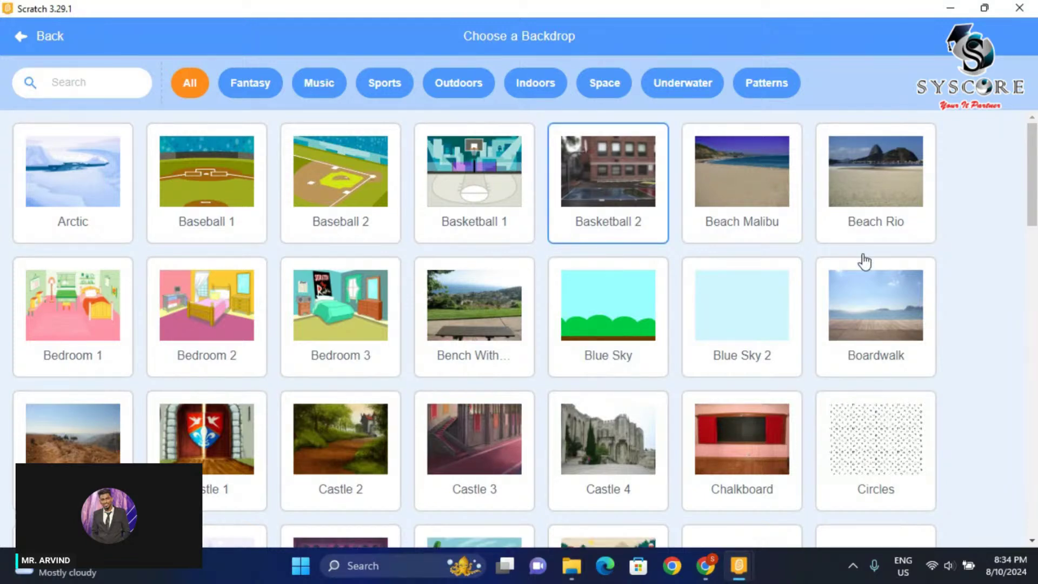
{"action": "scroll", "coordinate": [863, 261], "scroll_direction": "down", "scroll_amount": 3}
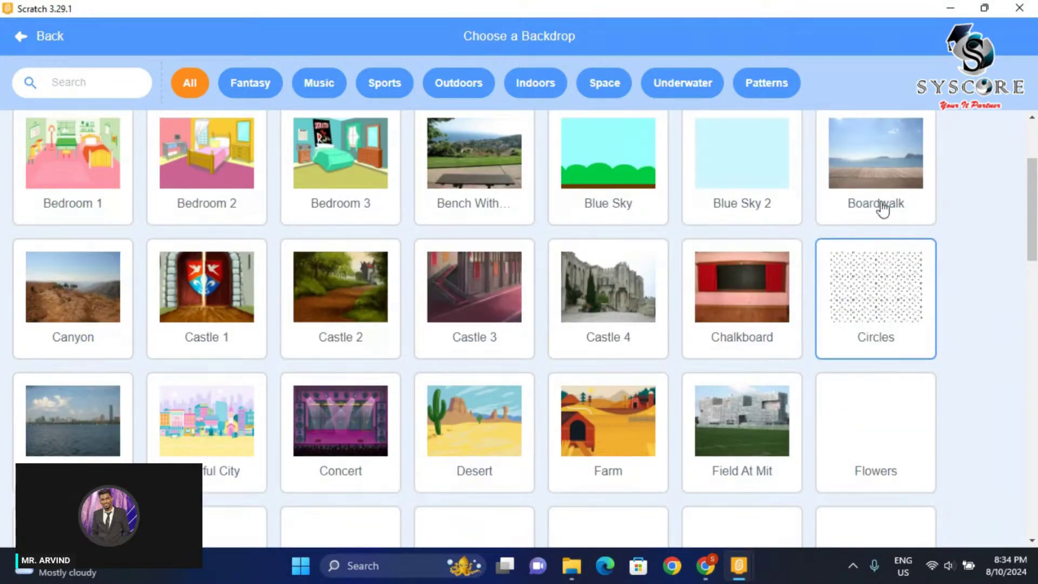
{"action": "scroll", "coordinate": [882, 208], "scroll_direction": "up", "scroll_amount": 2}
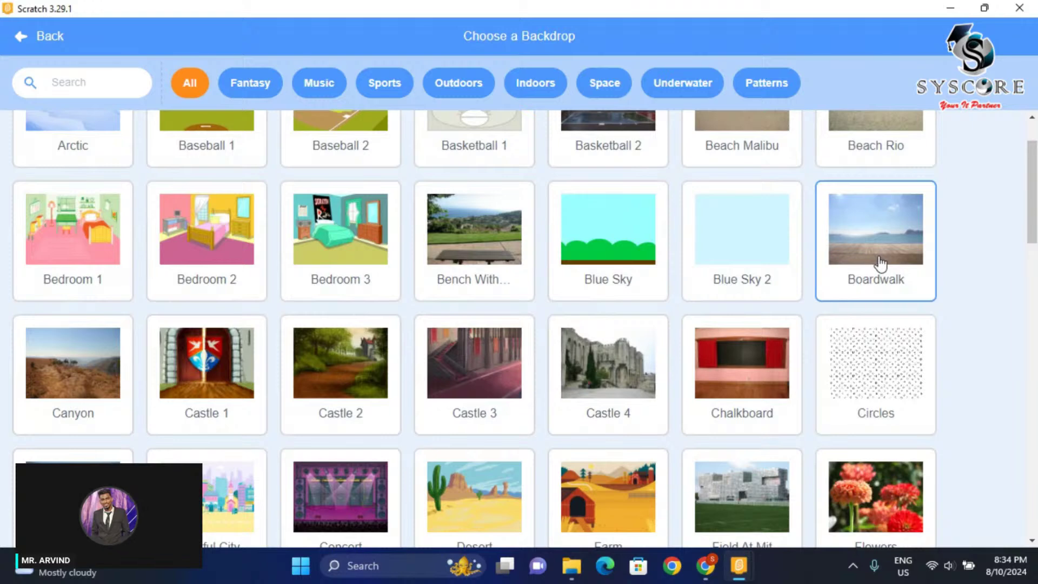
{"action": "left_click", "coordinate": [879, 264]}
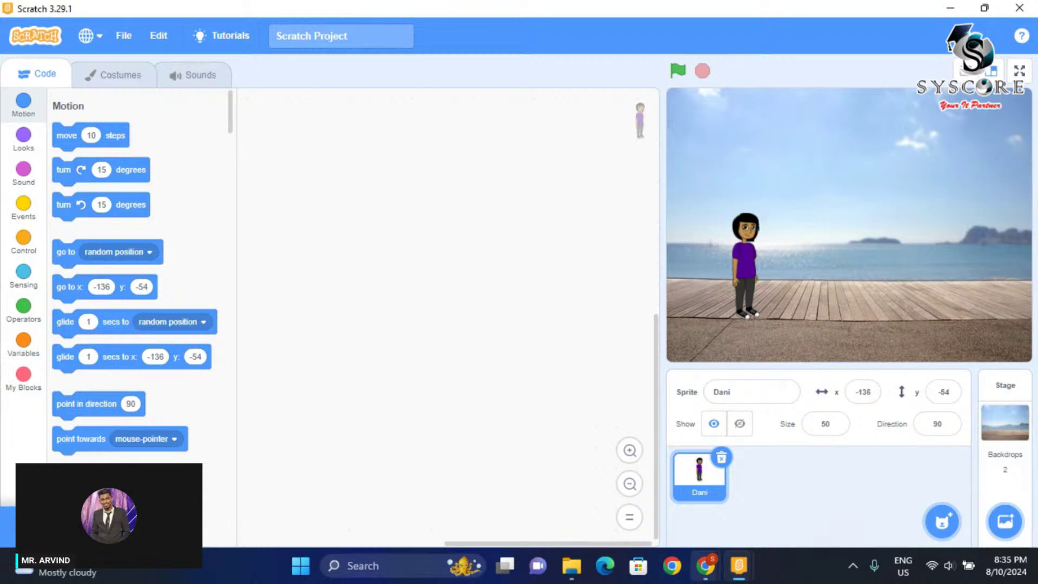
Add the Apple sprite from the sprite library and shift it on the stage to about x -13, y -19
{"action": "mouse_move", "coordinate": [705, 566]}
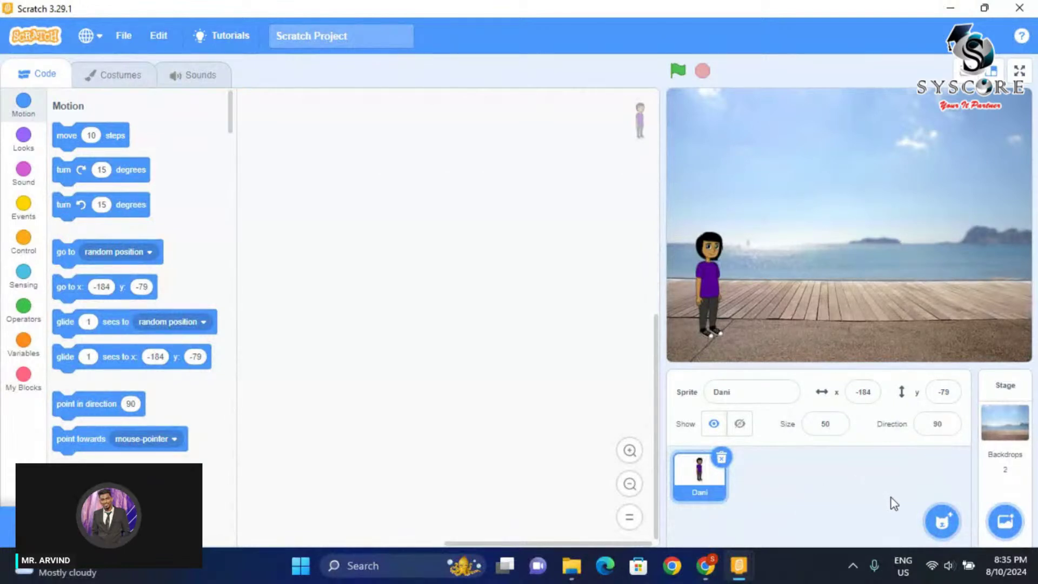
{"action": "mouse_move", "coordinate": [940, 522]}
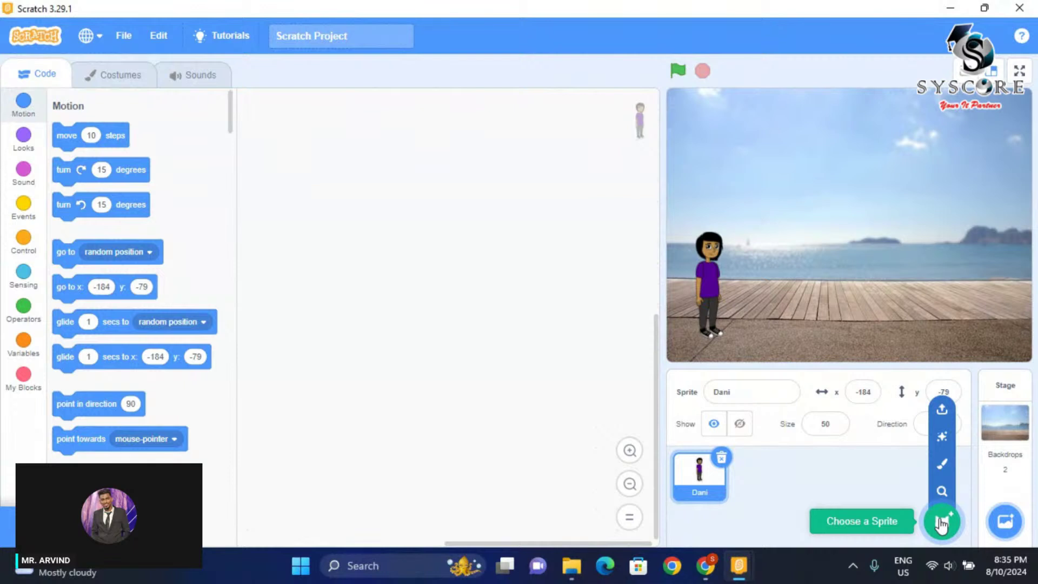
{"action": "left_click", "coordinate": [940, 522]}
{"action": "left_click", "coordinate": [612, 183]}
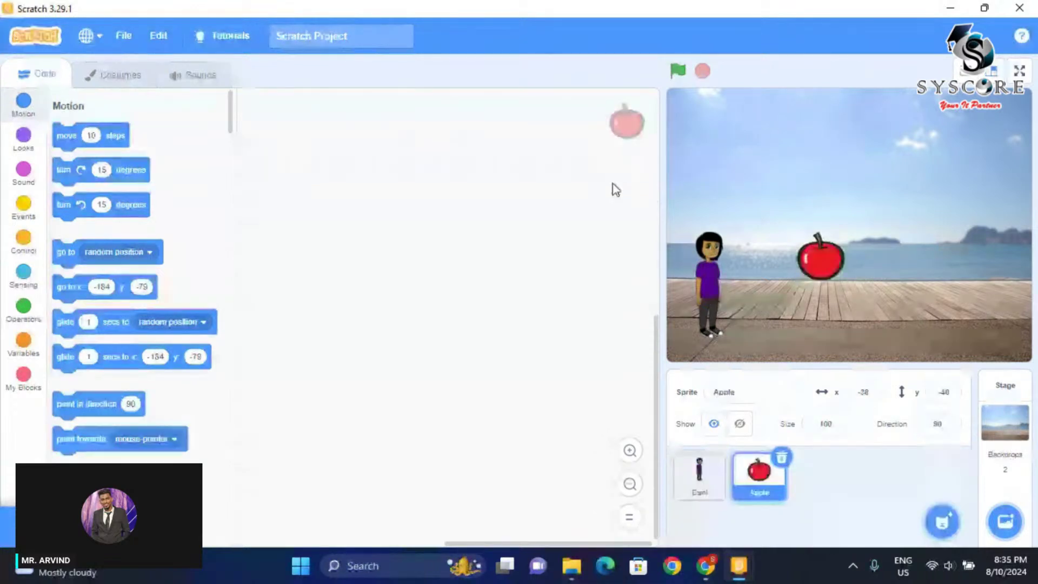
{"action": "mouse_move", "coordinate": [827, 259]}
{"action": "left_mouse_down"}
{"action": "mouse_move", "coordinate": [822, 234]}
{"action": "mouse_move", "coordinate": [837, 262]}
{"action": "left_mouse_up"}
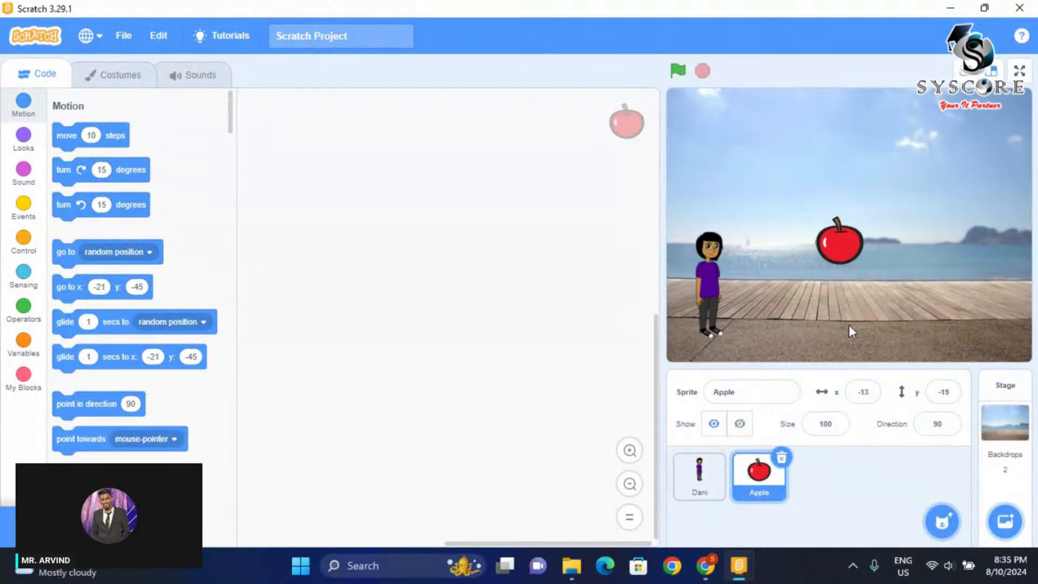
Set the Apple sprite's size to 50 and move it to the top of the stage at about x -42, y 154
{"action": "left_click", "coordinate": [837, 423]}
{"action": "double_click", "coordinate": [837, 423]}
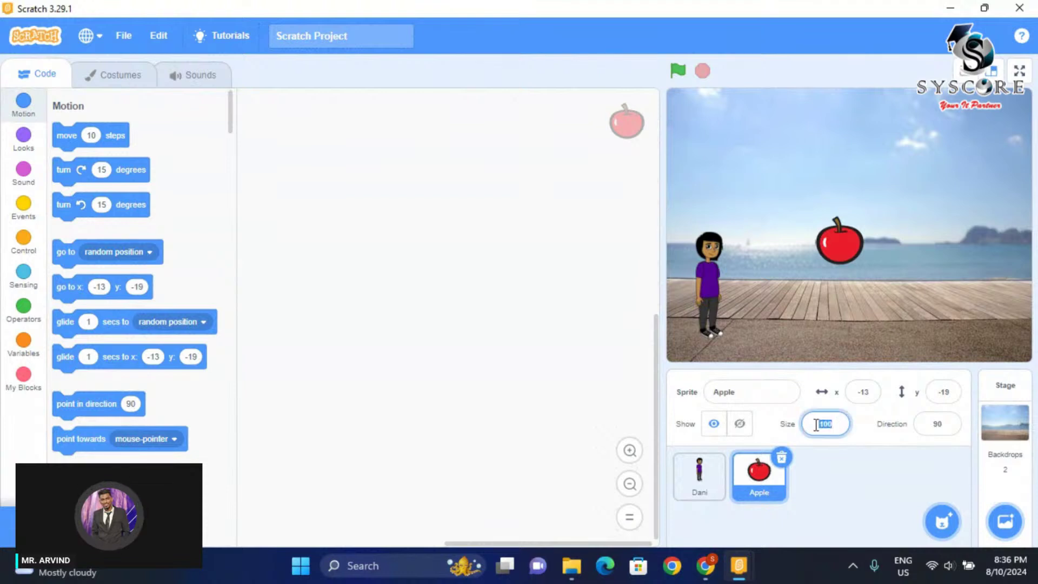
{"action": "key", "text": "BackSpace"}
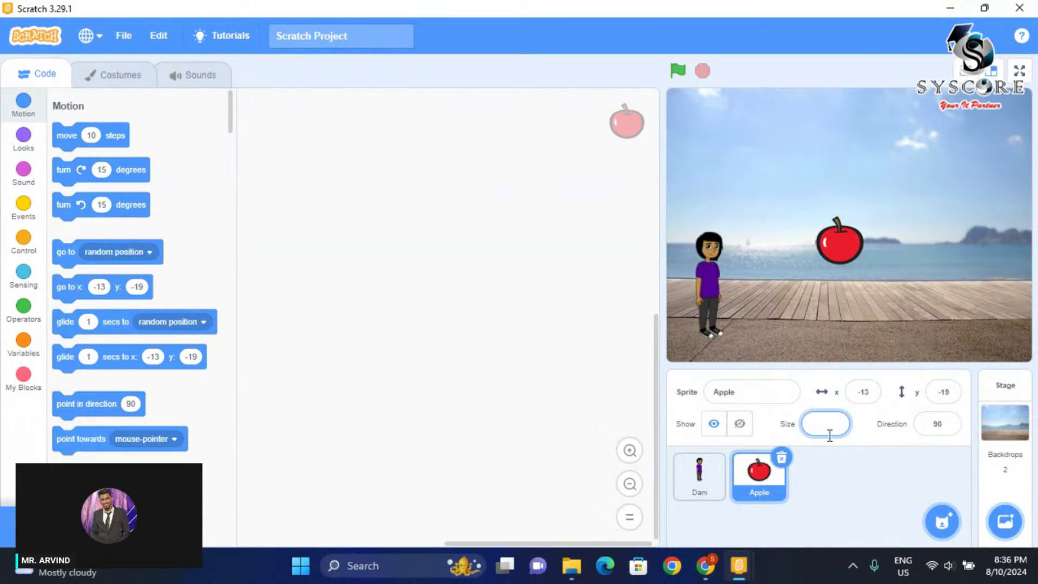
{"action": "type", "text": "50"}
{"action": "key", "text": "Return"}
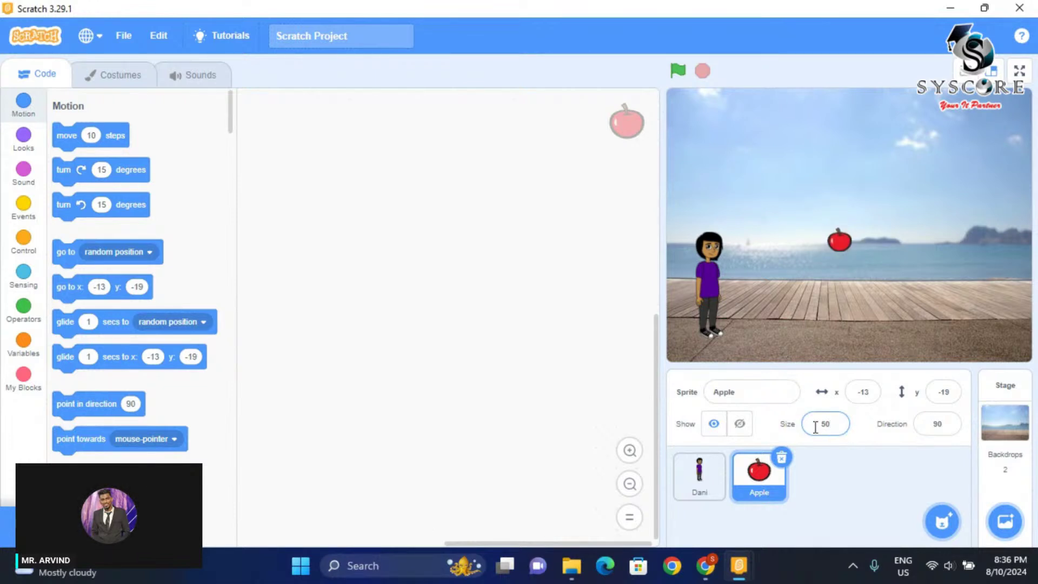
{"action": "left_click_drag", "start_coordinate": [839, 240], "coordinate": [813, 109]}
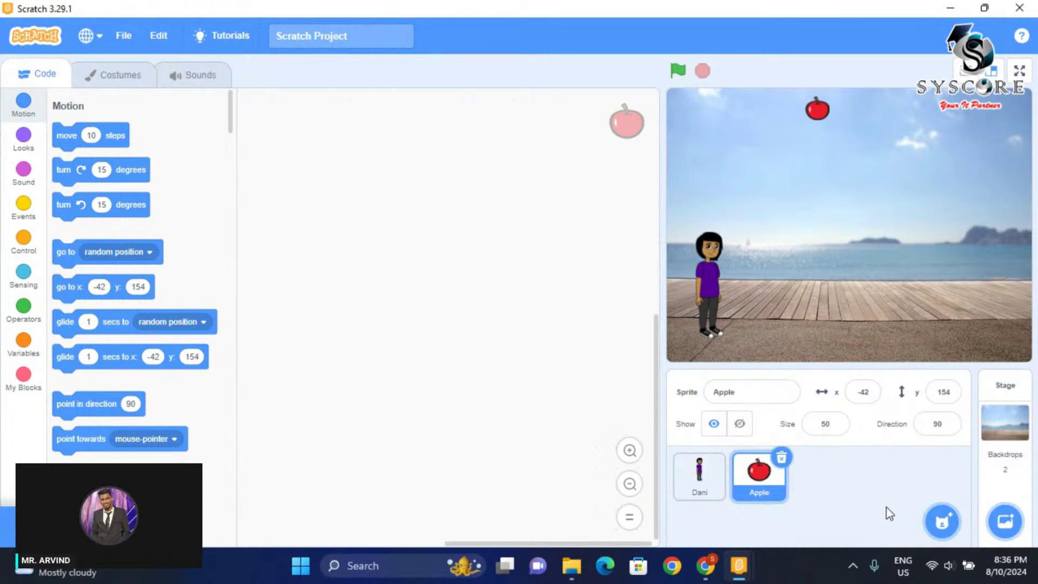
Search the sprite library for "Do", add the Donut sprite, and place it at about x 0, y 9
{"action": "left_click", "coordinate": [942, 521]}
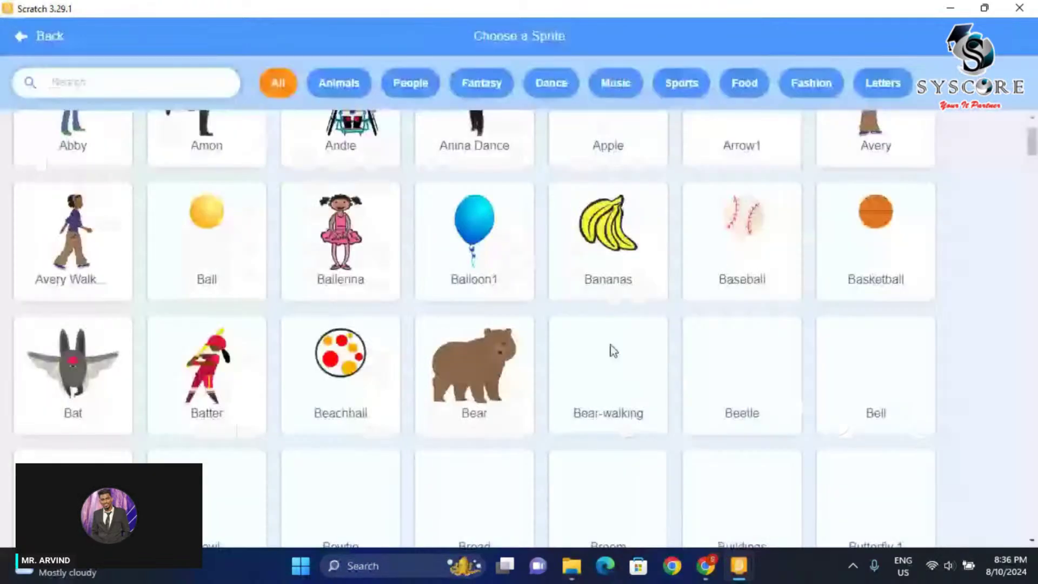
{"action": "scroll", "coordinate": [614, 350], "scroll_direction": "down", "scroll_amount": 5}
{"action": "left_click", "coordinate": [98, 81]}
{"action": "type", "text": "Do"}
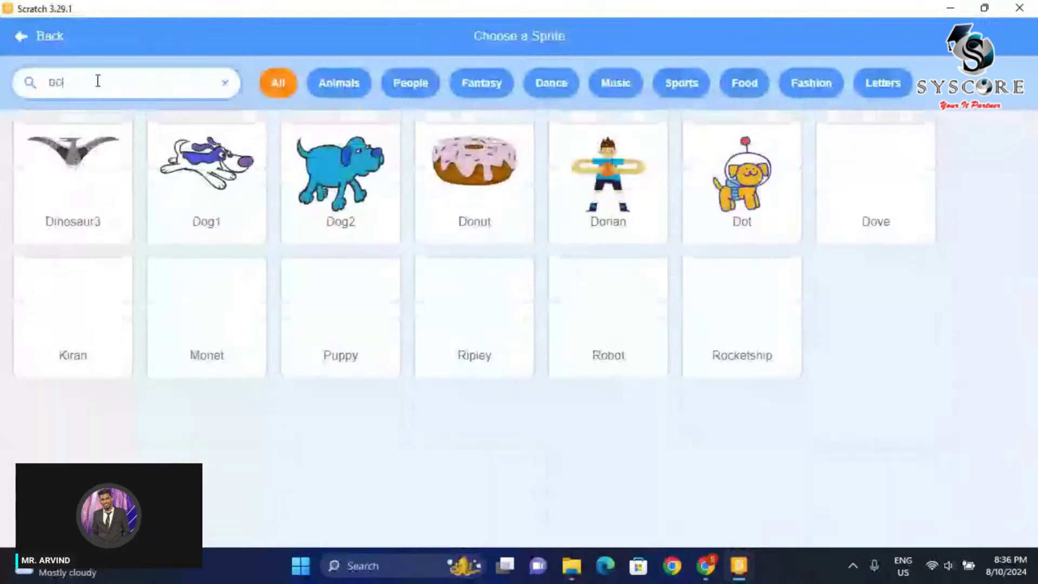
{"action": "left_click", "coordinate": [474, 173]}
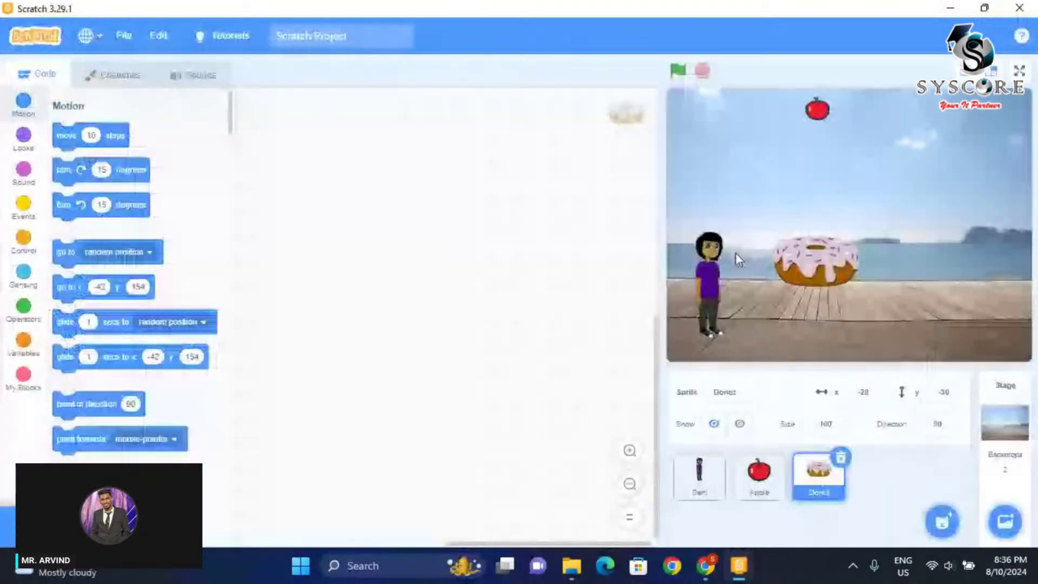
{"action": "left_click_drag", "start_coordinate": [810, 263], "coordinate": [831, 232]}
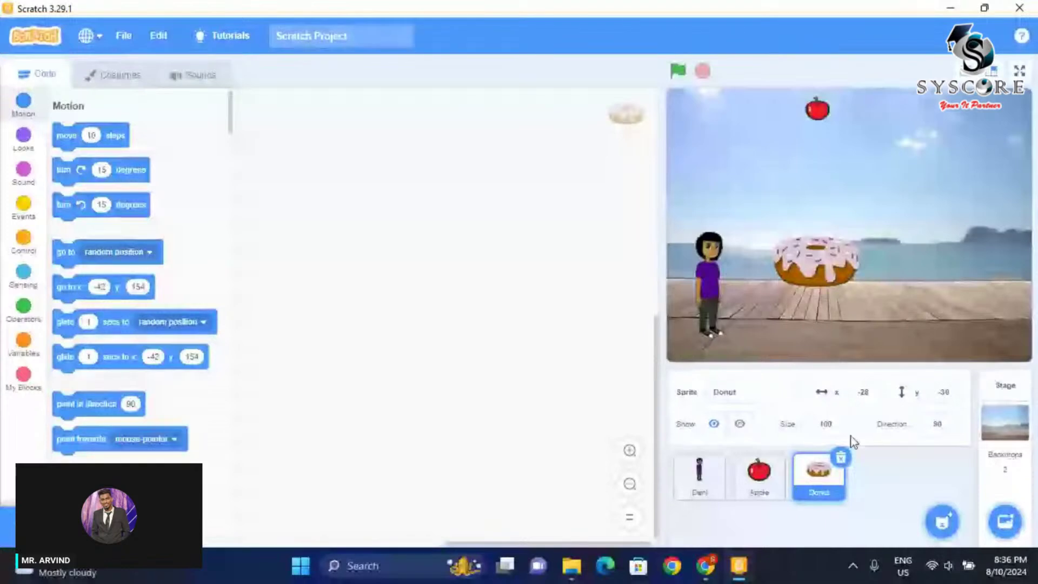
Set the Donut sprite's size to 50 and move it up beside the apple, at about x 101, y 166
{"action": "left_click", "coordinate": [826, 424]}
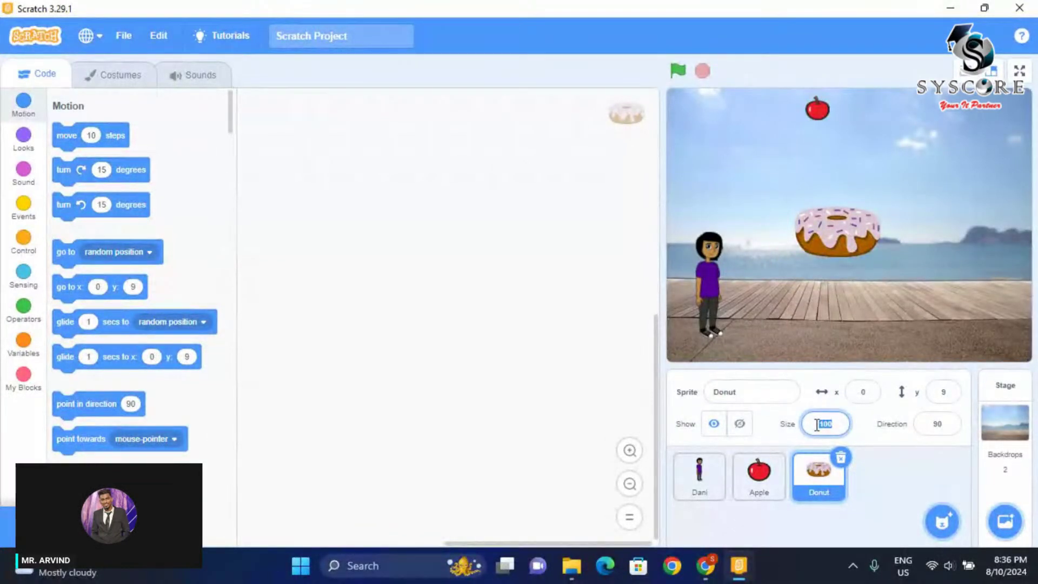
{"action": "key", "text": "BackSpace"}
{"action": "type", "text": "50"}
{"action": "key", "text": "Return"}
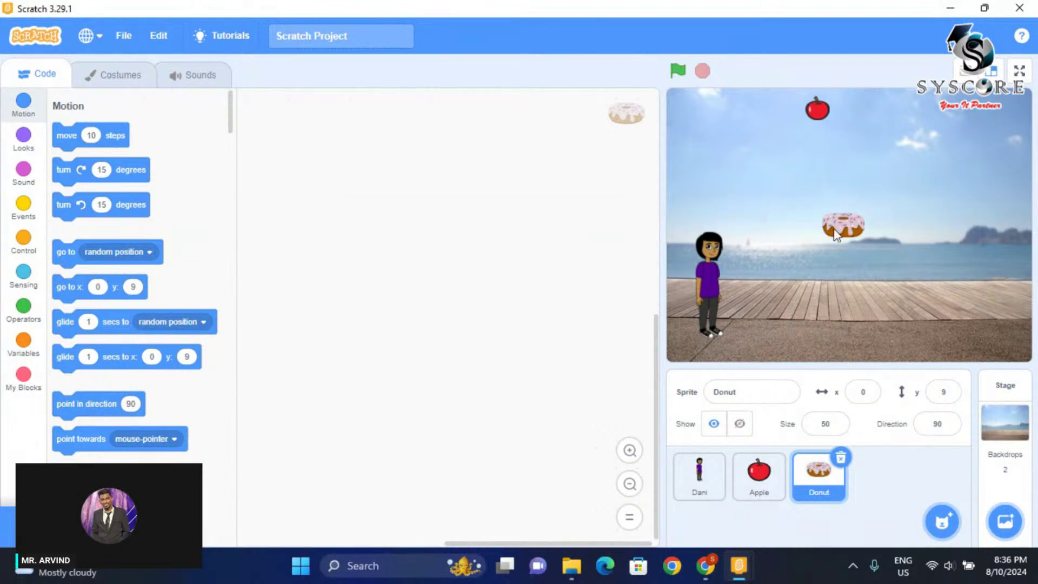
{"action": "left_click_drag", "start_coordinate": [838, 225], "coordinate": [915, 106]}
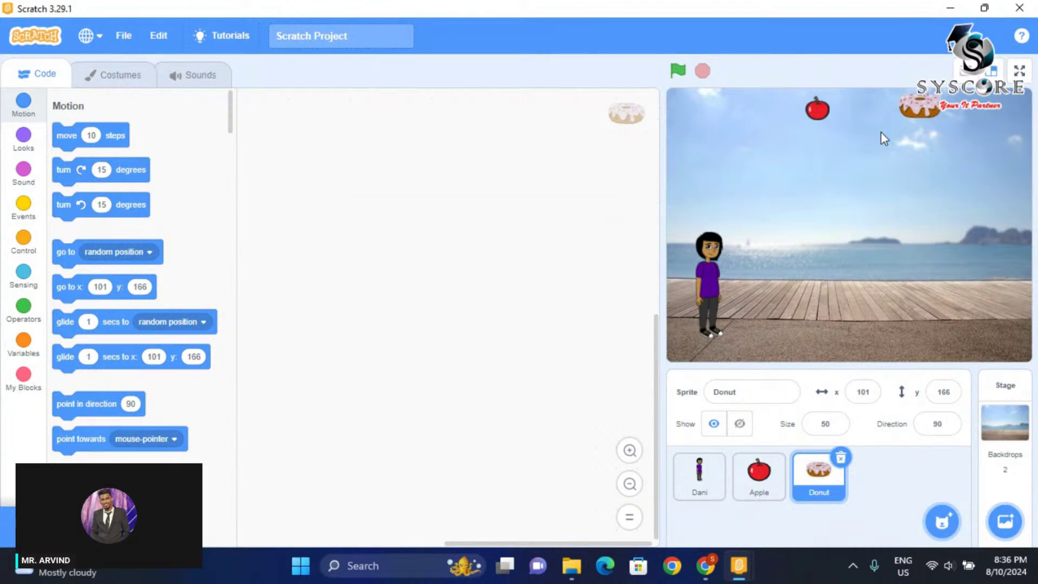
Recolour the red body of the Apple sprite's costume green with the Fill tool
{"action": "left_click", "coordinate": [759, 473]}
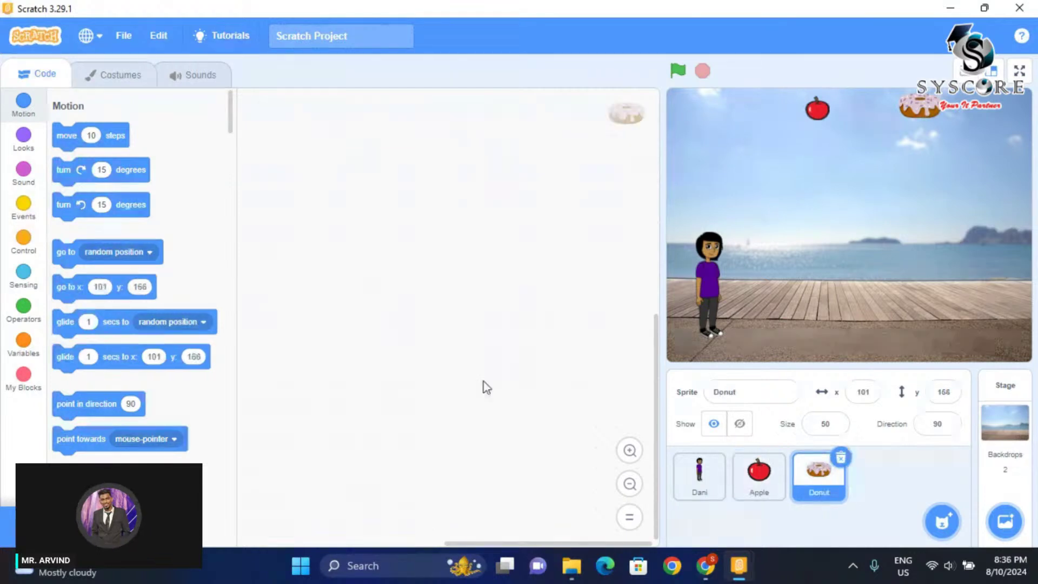
{"action": "left_click", "coordinate": [116, 83]}
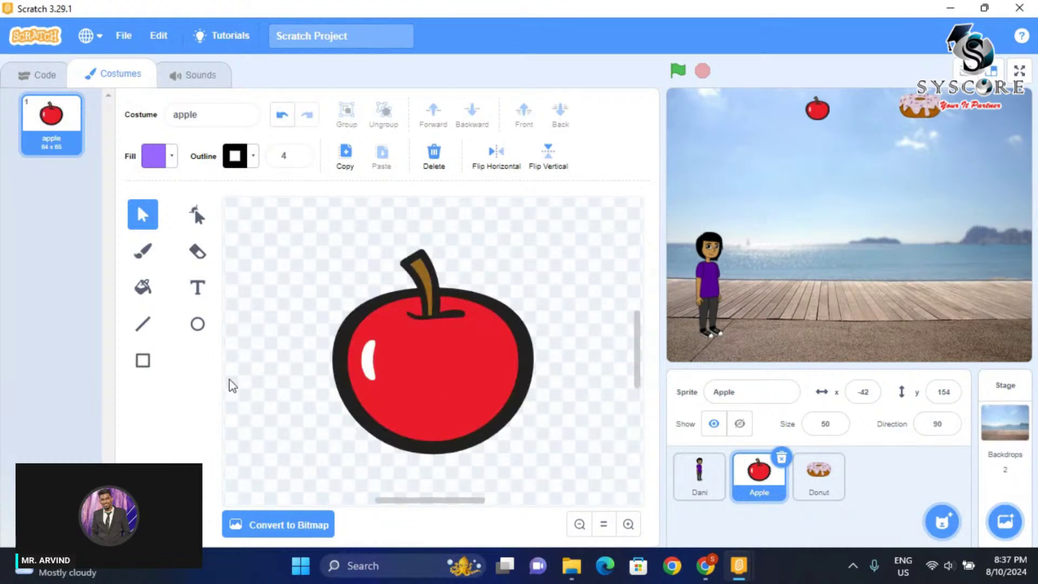
{"action": "left_click", "coordinate": [421, 386]}
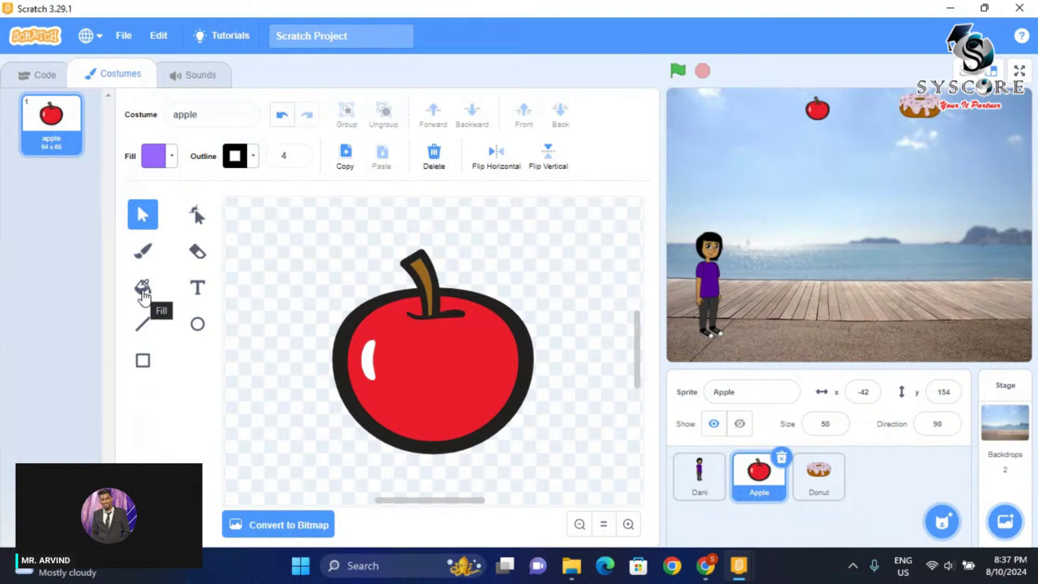
{"action": "left_click", "coordinate": [143, 296]}
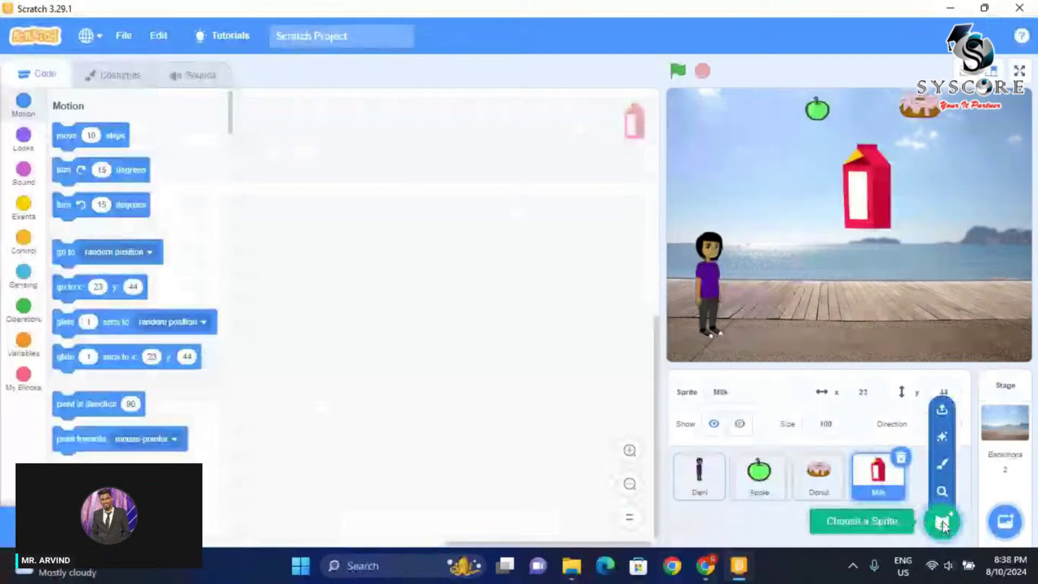
Add the Cheesy Puffs sprite from the sprite library
{"action": "left_click", "coordinate": [941, 521]}
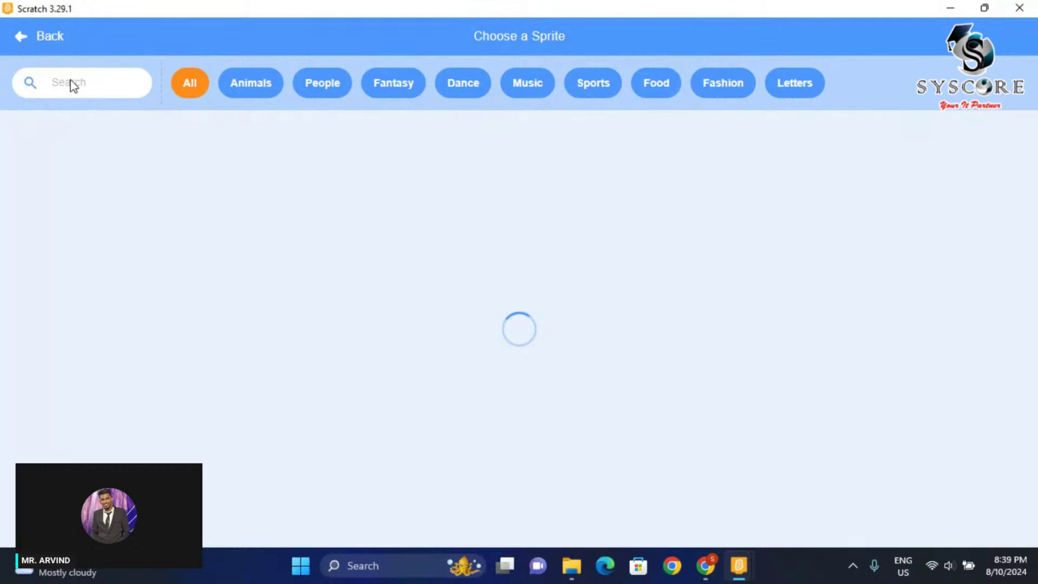
{"action": "left_click", "coordinate": [70, 80]}
{"action": "type", "text": "sn"}
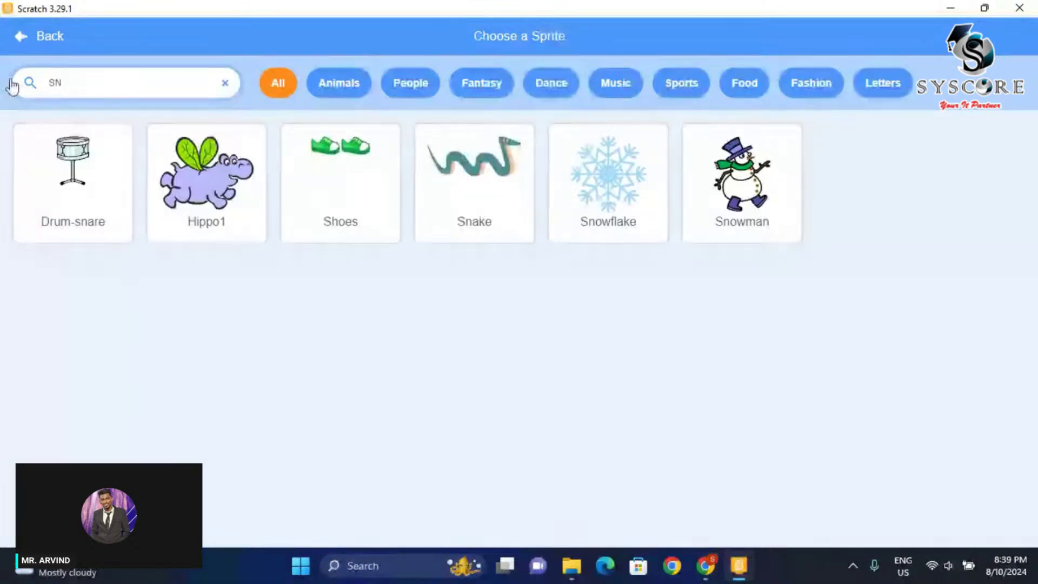
{"action": "key", "text": "BackSpace"}
{"action": "key", "text": "BackSpace"}
{"action": "scroll", "coordinate": [630, 241], "scroll_direction": "down", "scroll_amount": 2}
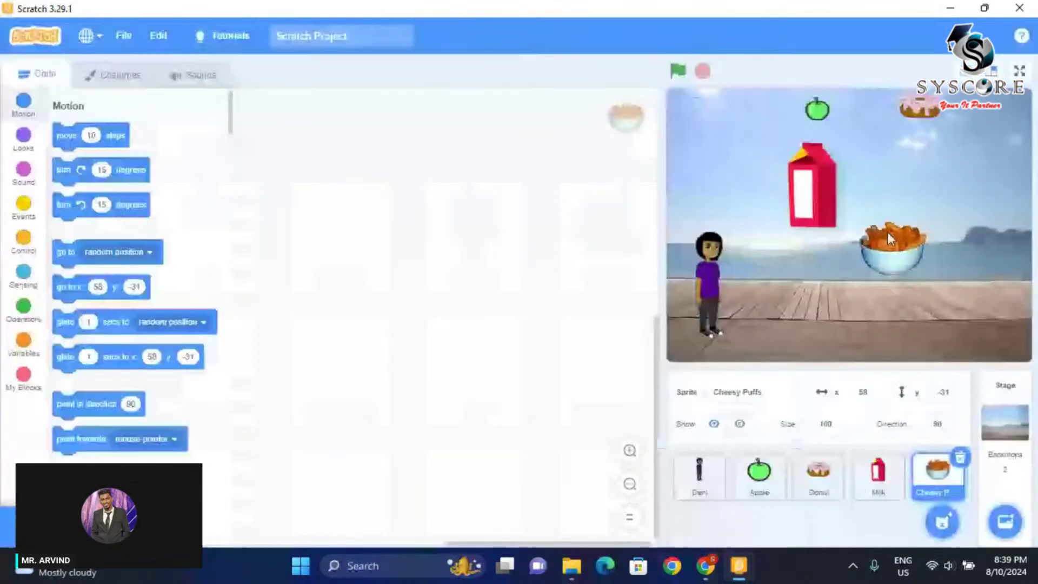
Move the Cheesy Puffs sprite below the donut, at about x 104, y 50, and set its size to 50
{"action": "left_click", "coordinate": [877, 471]}
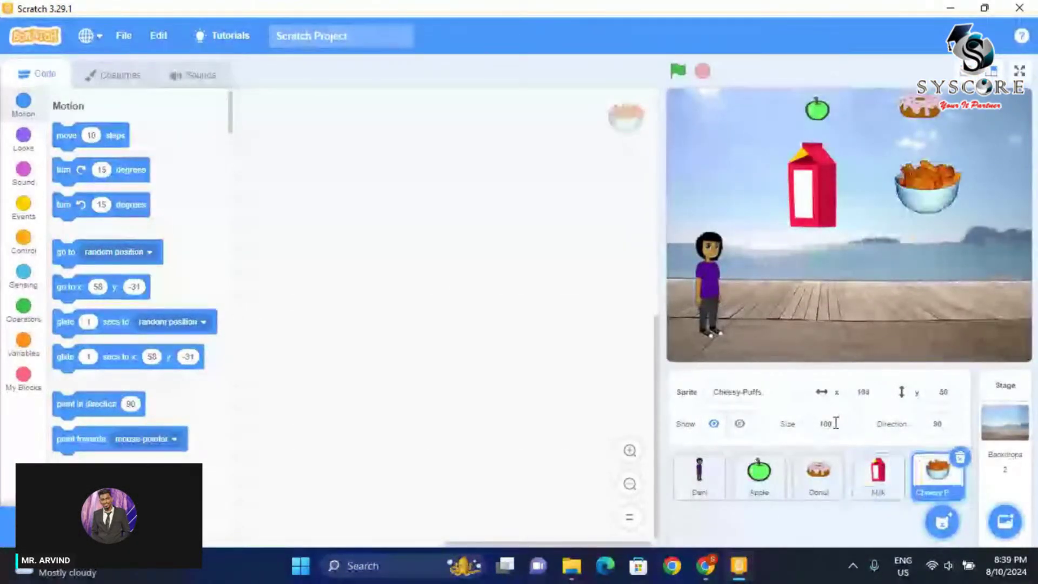
{"action": "left_click", "coordinate": [835, 425]}
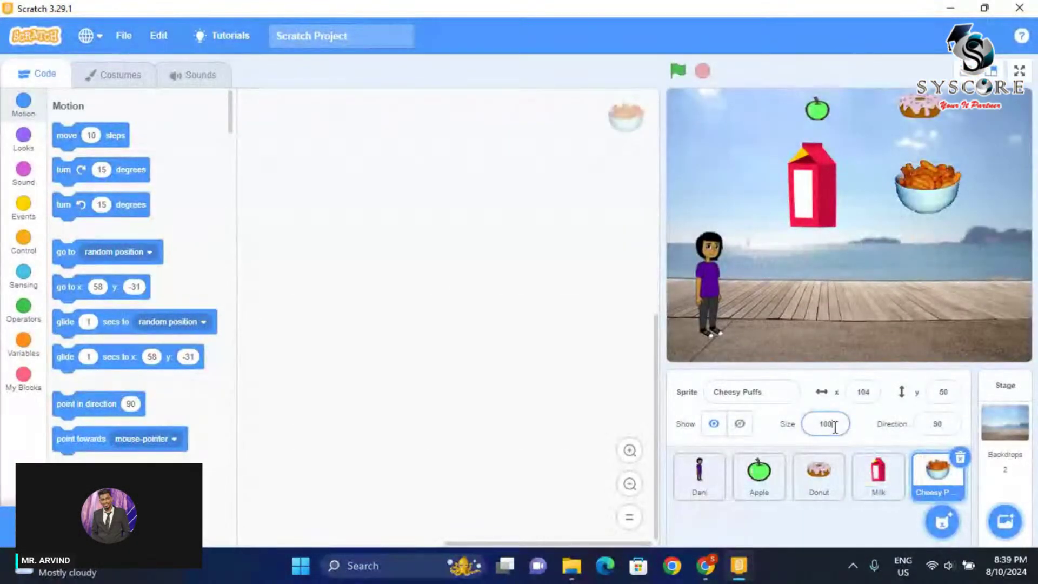
{"action": "key", "text": "BackSpace"}
{"action": "key", "text": "BackSpace"}
{"action": "key", "text": "BackSpace"}
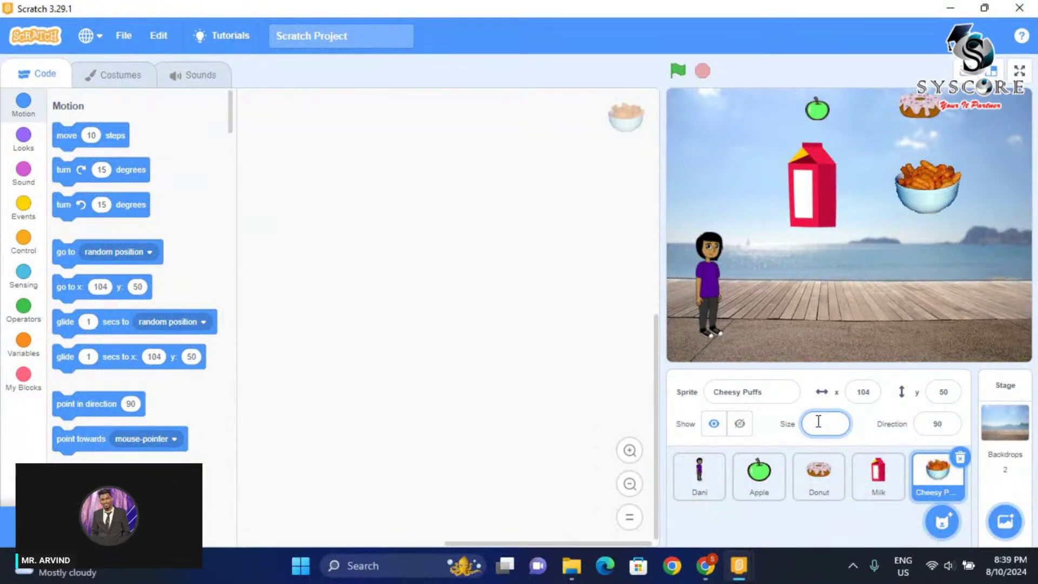
{"action": "type", "text": "50"}
{"action": "key", "text": "Return"}
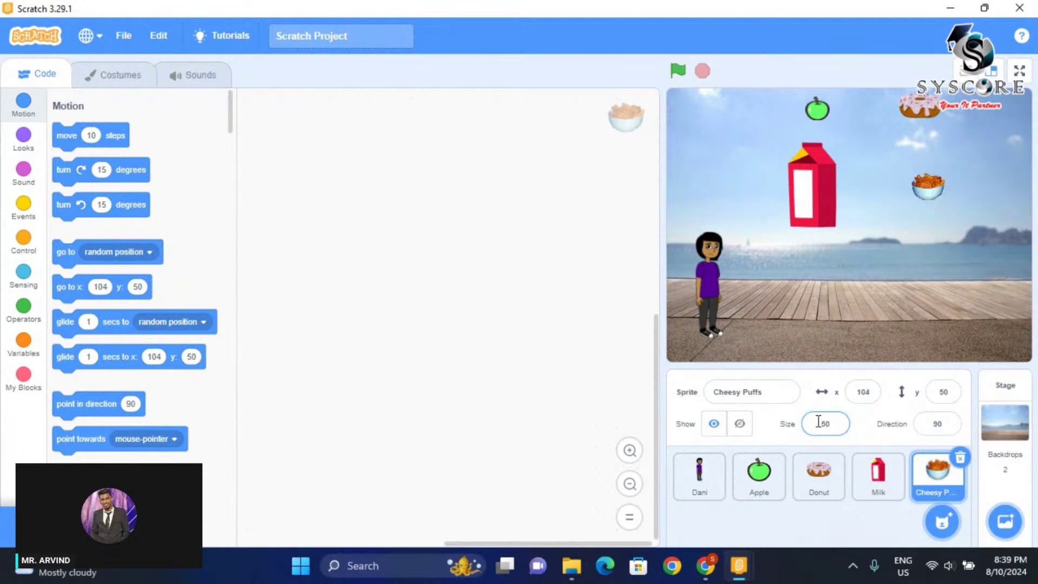